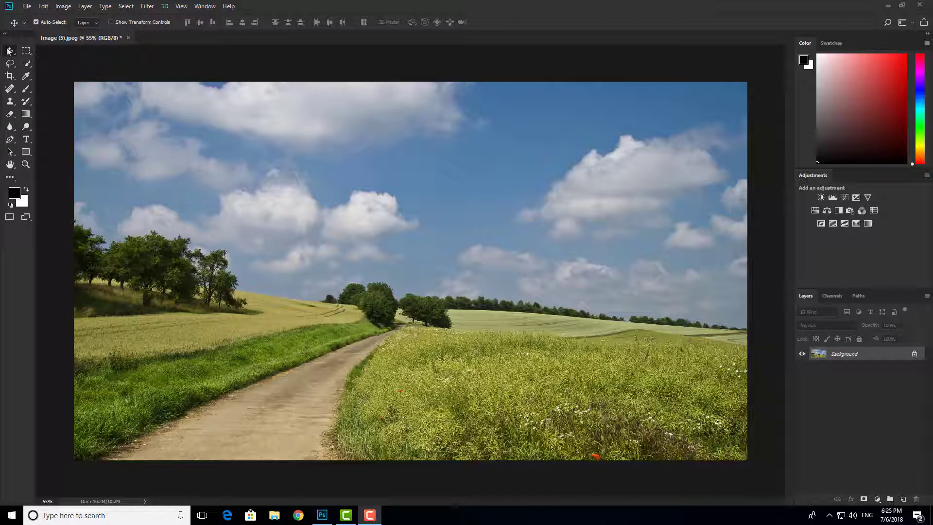
Step: Duplicate the Background layer of the landscape photo
scroll(490, 251, "down", 2)
scroll(490, 251, "up", 2)
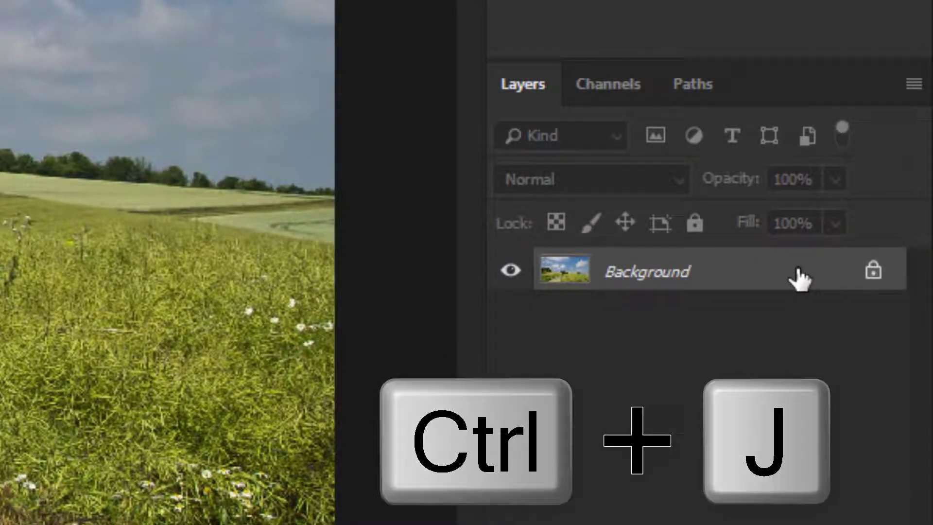
key("ctrl+j")
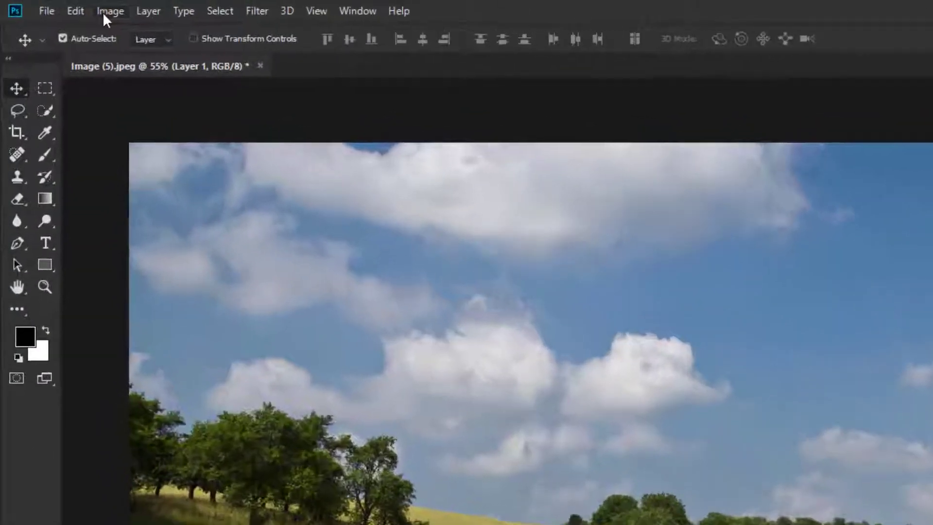
Step: Try the Gradient Map image adjustment directly on the duplicated layer and cancel it
left_click(107, 14)
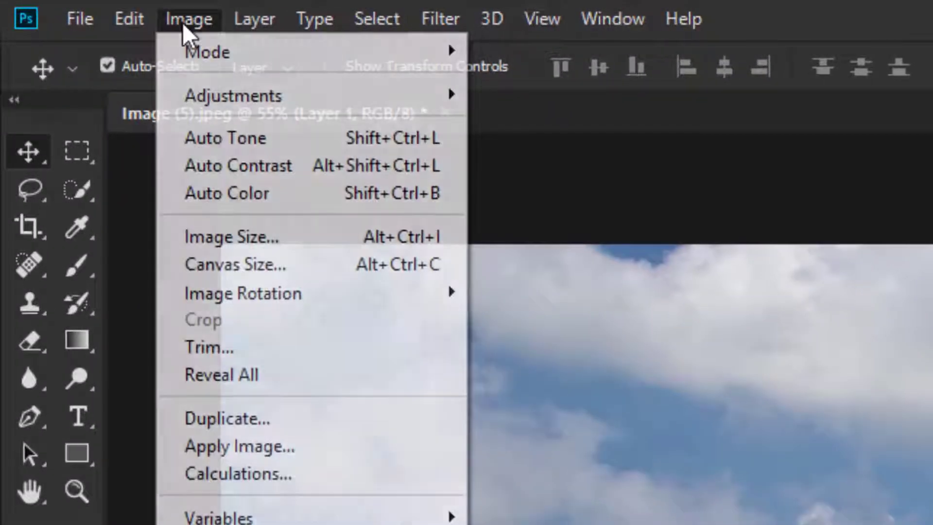
mouse_move(198, 102)
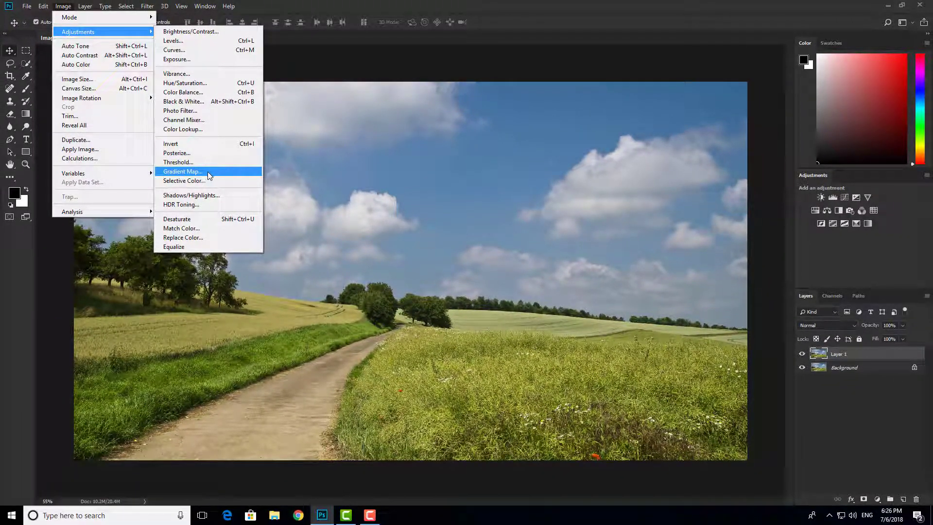
left_click(208, 171)
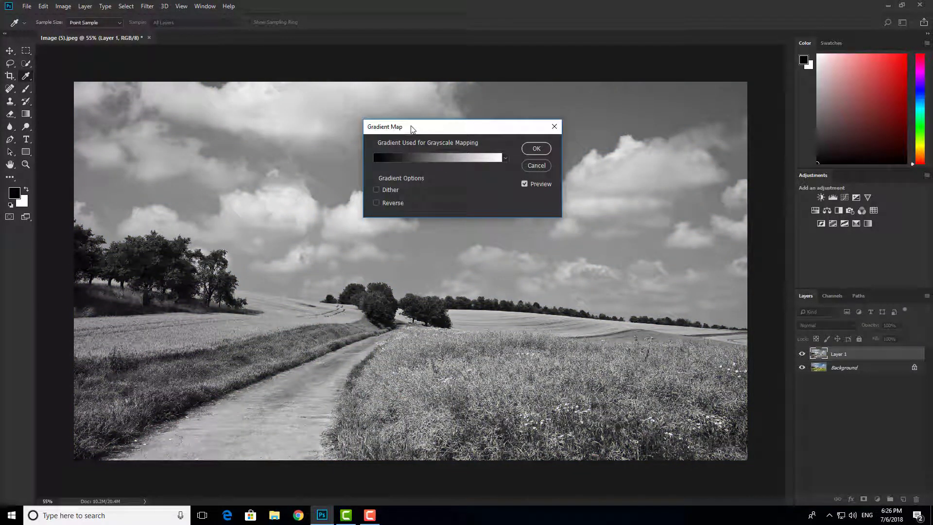
mouse_move(411, 127)
left_mouse_down()
mouse_move(418, 146)
mouse_move(395, 129)
mouse_move(410, 144)
left_mouse_up()
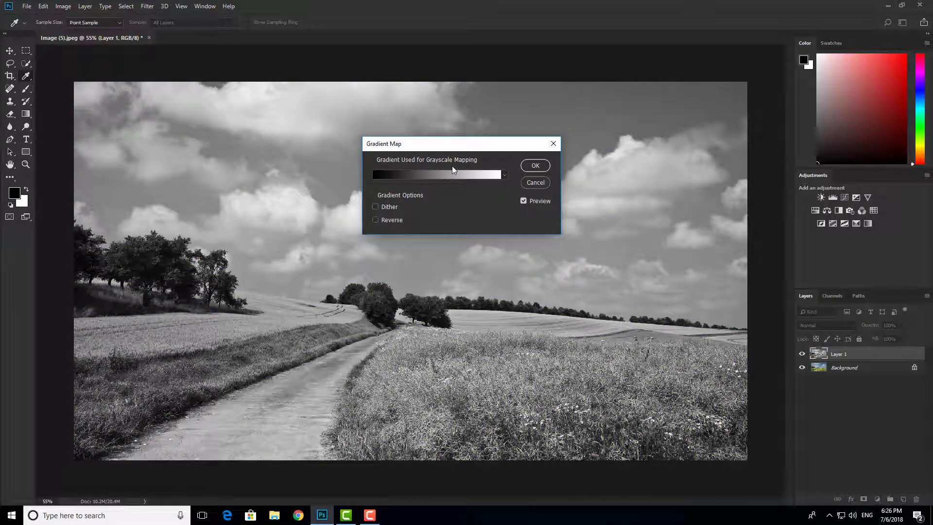
left_click(553, 143)
key("v")
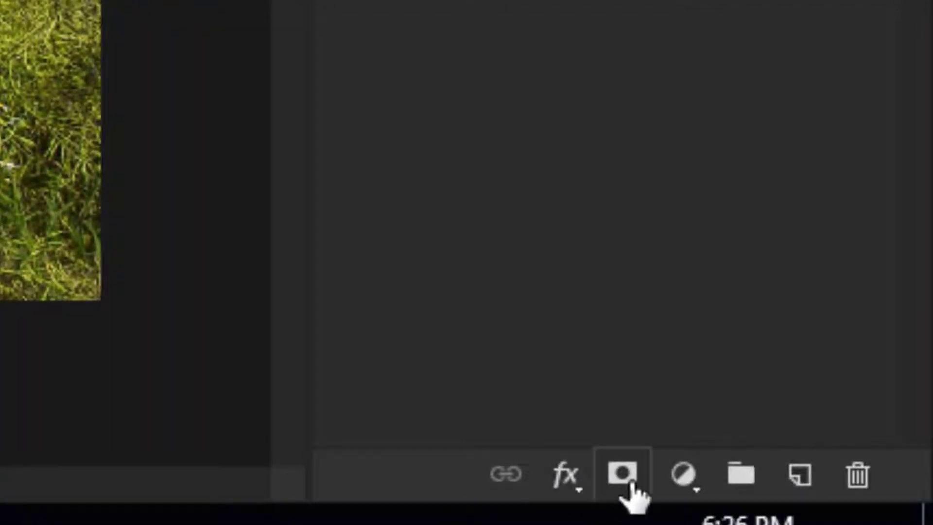
left_click(684, 487)
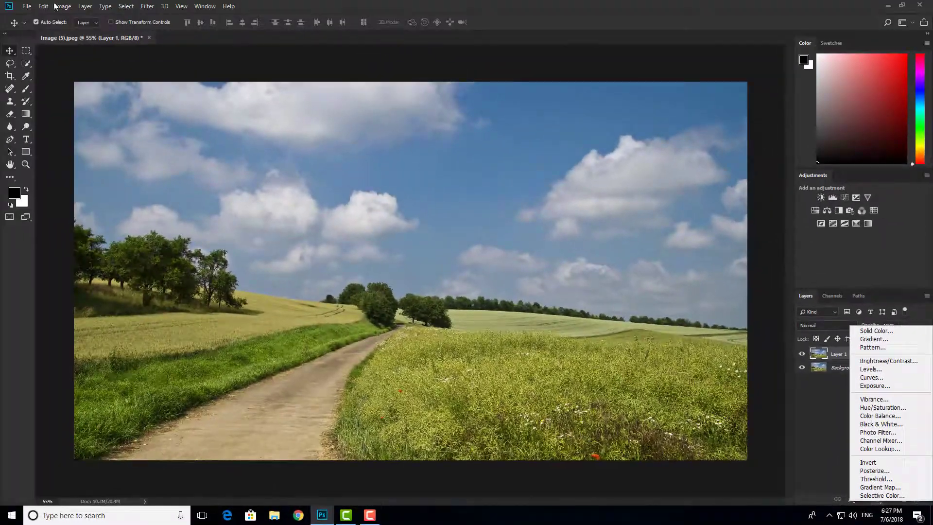
left_click(57, 6)
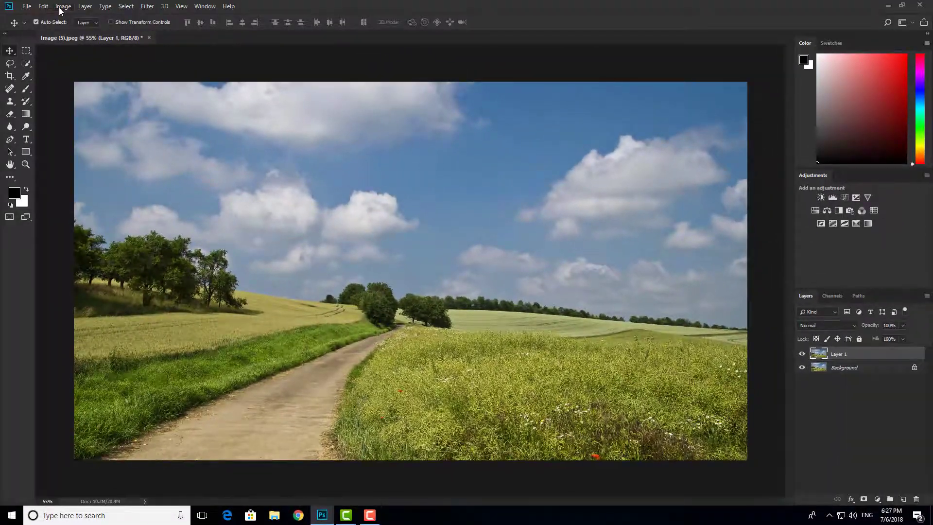
left_click(63, 6)
mouse_move(92, 36)
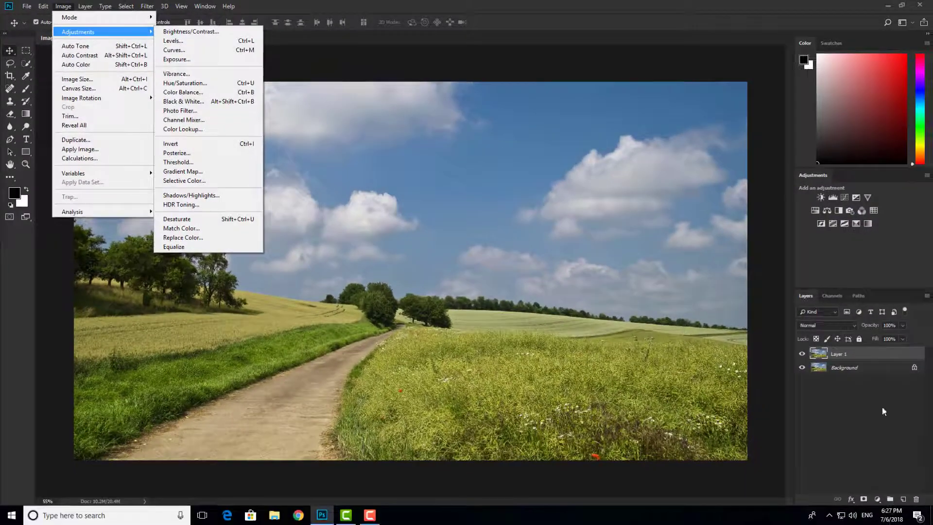
left_click(878, 503)
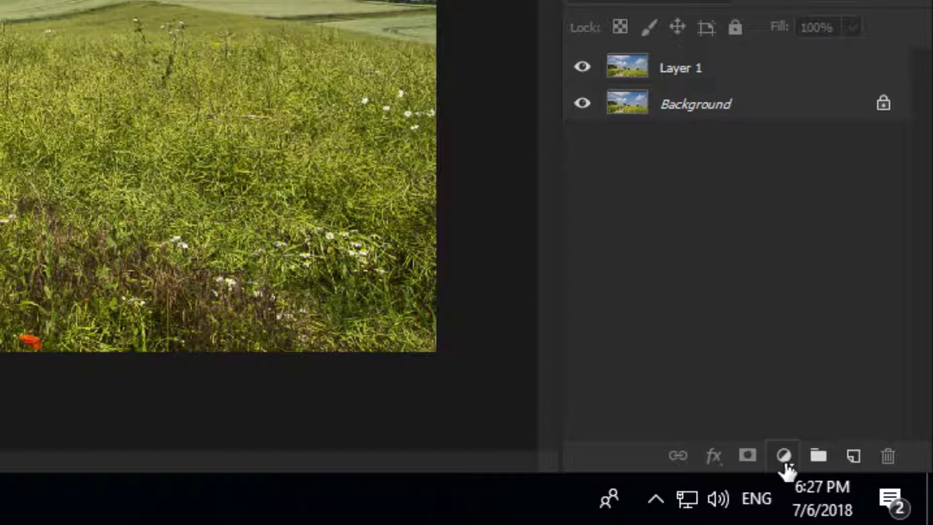
left_click(782, 456)
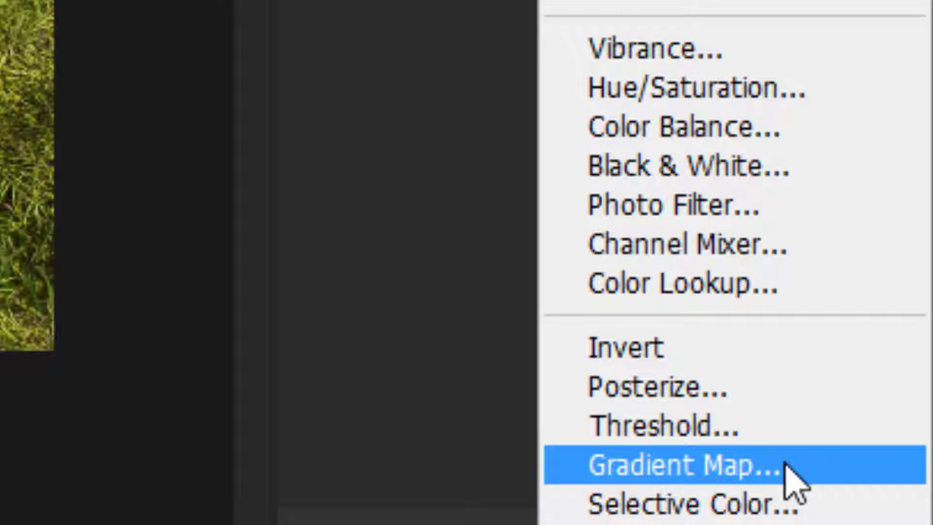
left_click(349, 138)
Step: Delete the duplicate Layer 1 and add a Gradient Map adjustment layer above the Background
left_click(673, 156)
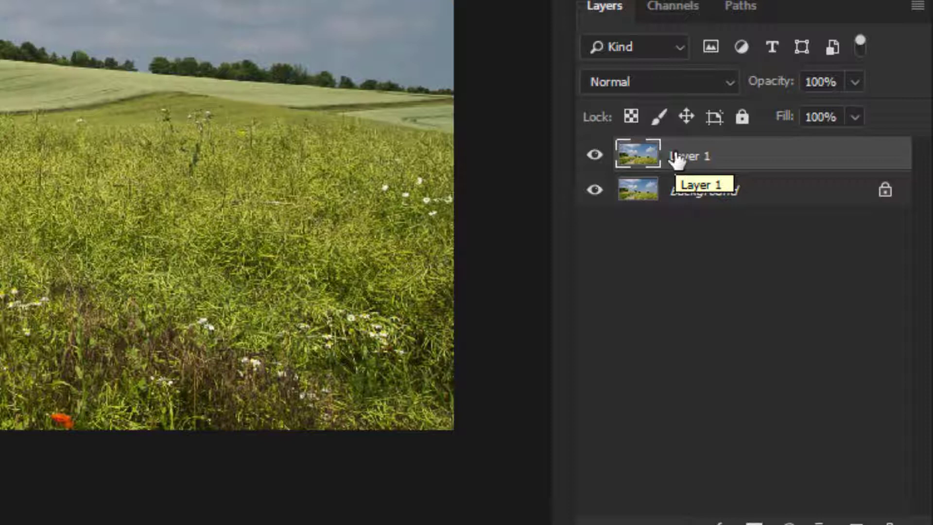
key("Delete")
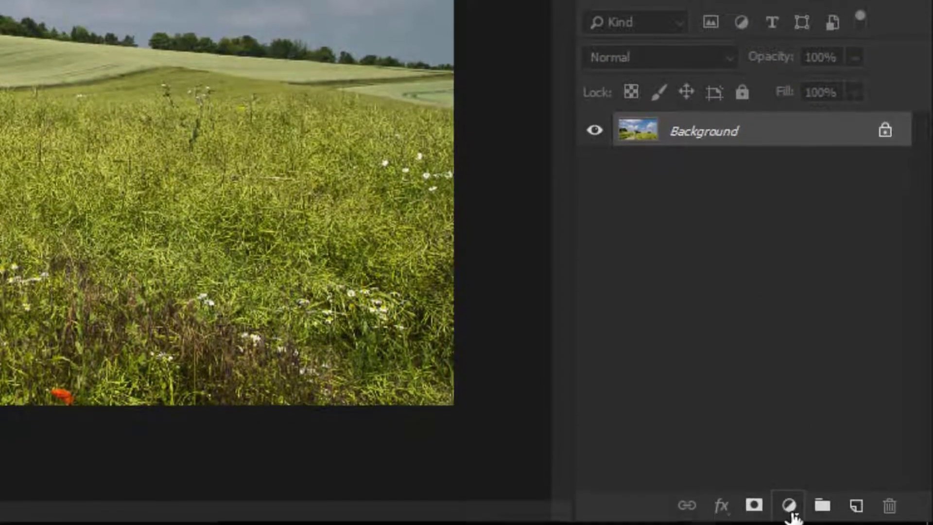
left_click(789, 508)
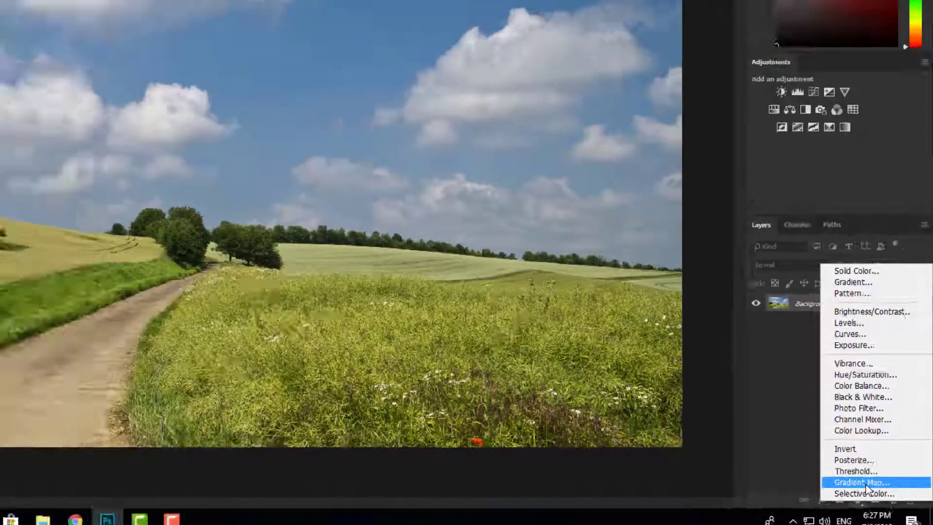
left_click(808, 474)
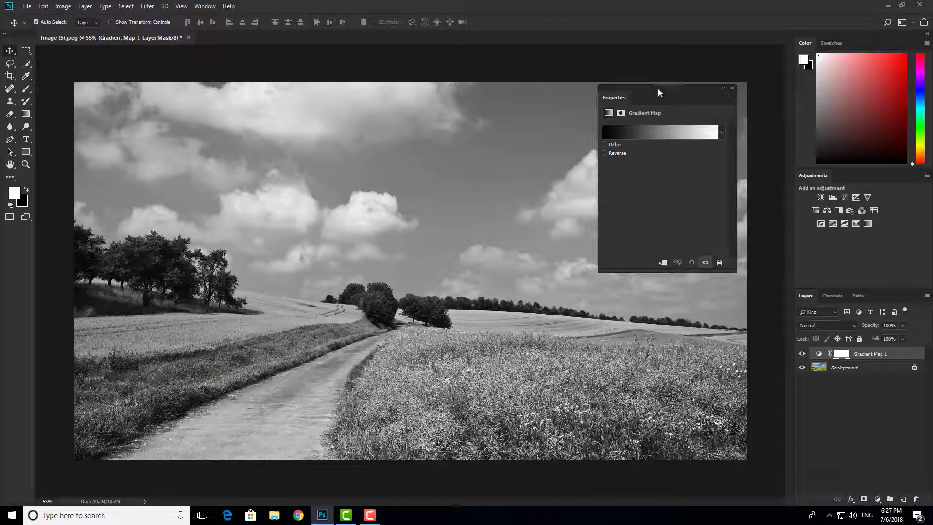
left_click_drag(660, 90, 643, 117)
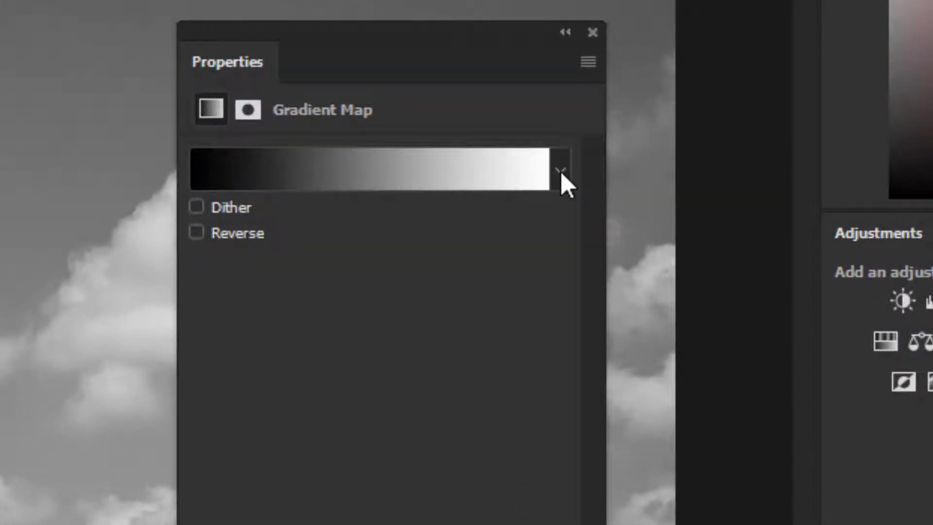
Step: Apply the Violet, Orange gradient preset to the Gradient Map adjustment
left_click(561, 173)
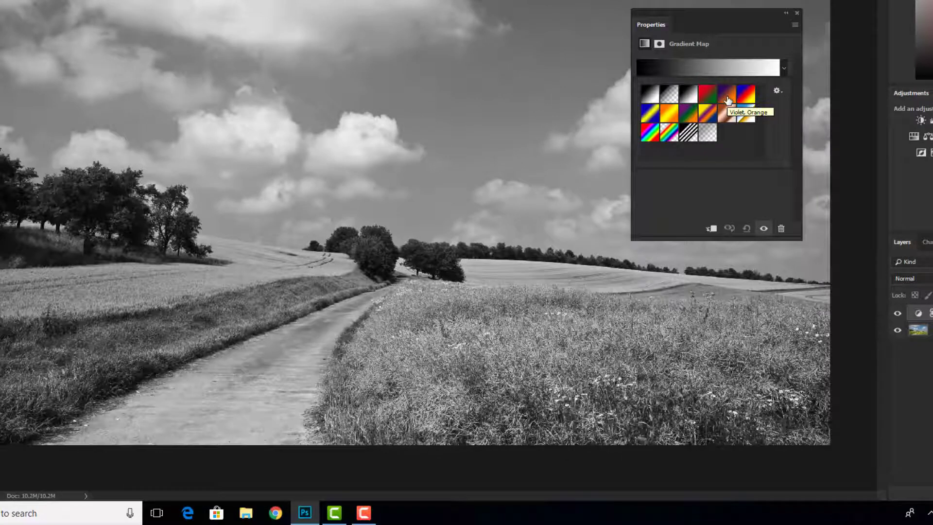
left_click(415, 243)
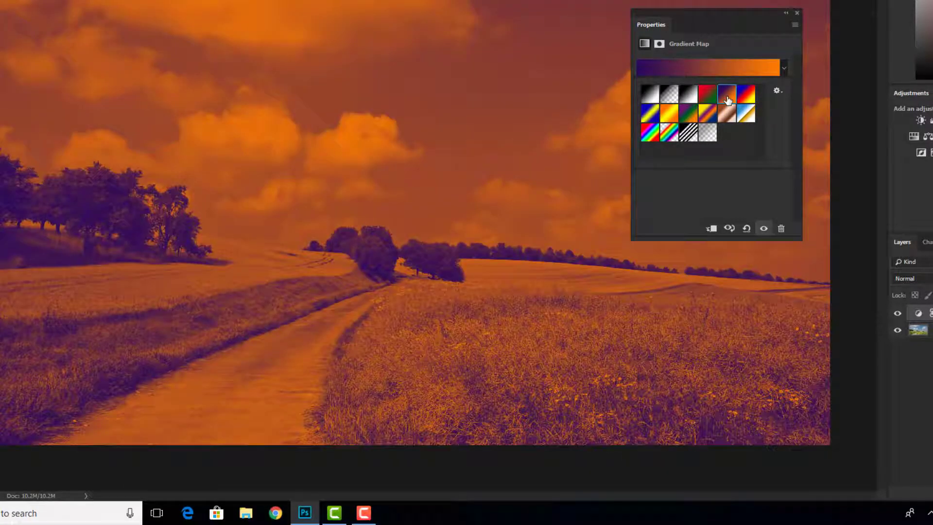
left_click(747, 200)
key("ctrl+z")
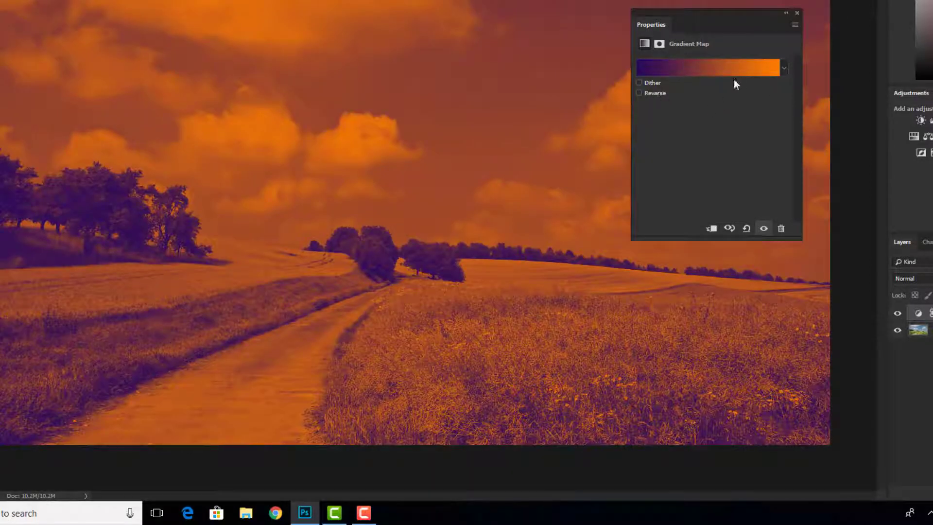
left_click_drag(705, 18, 693, 31)
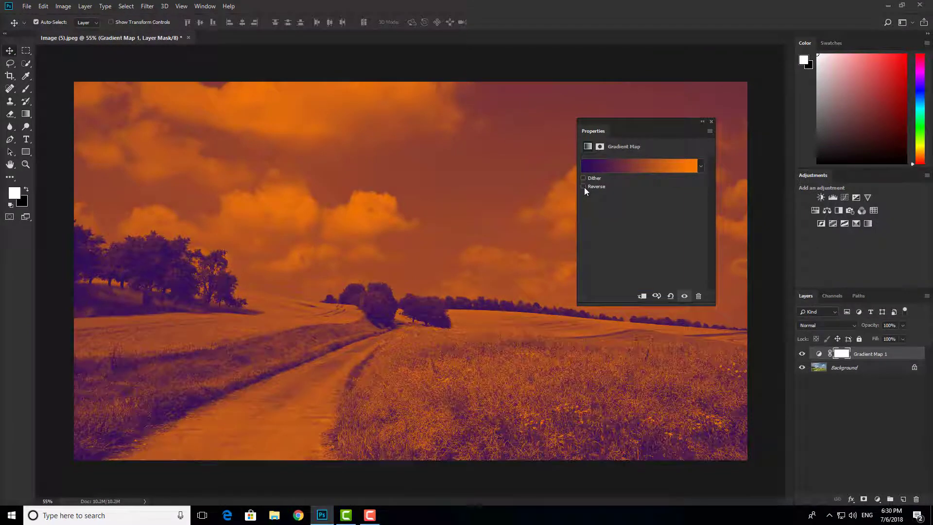
Step: Try the Reverse option, restore it, and test the violet-green-orange, orange-yellow and blue-yellow presets on the gradient map
left_click(584, 187)
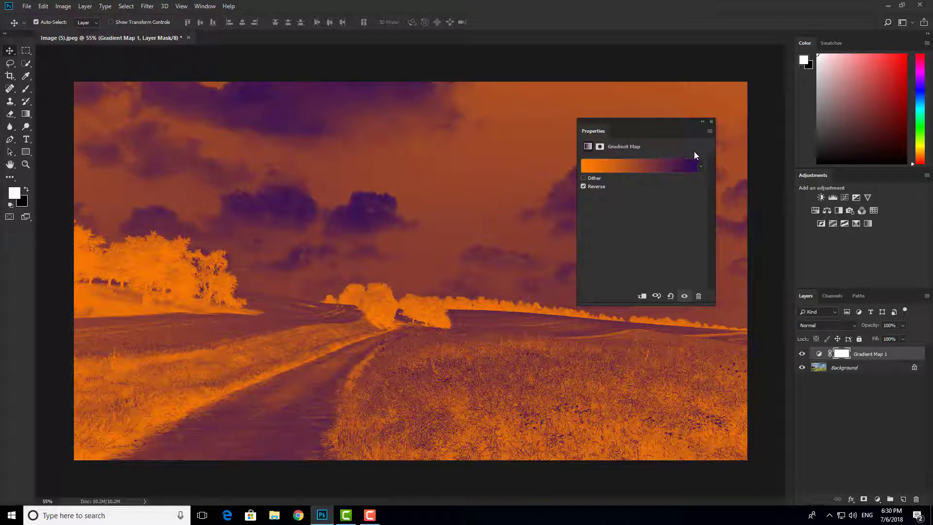
left_click(584, 187)
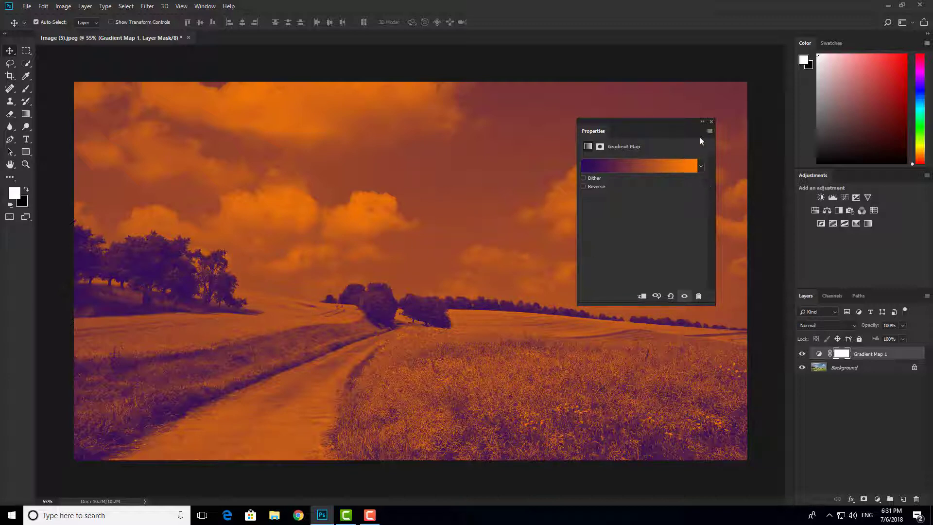
left_click(700, 167)
left_click(621, 205)
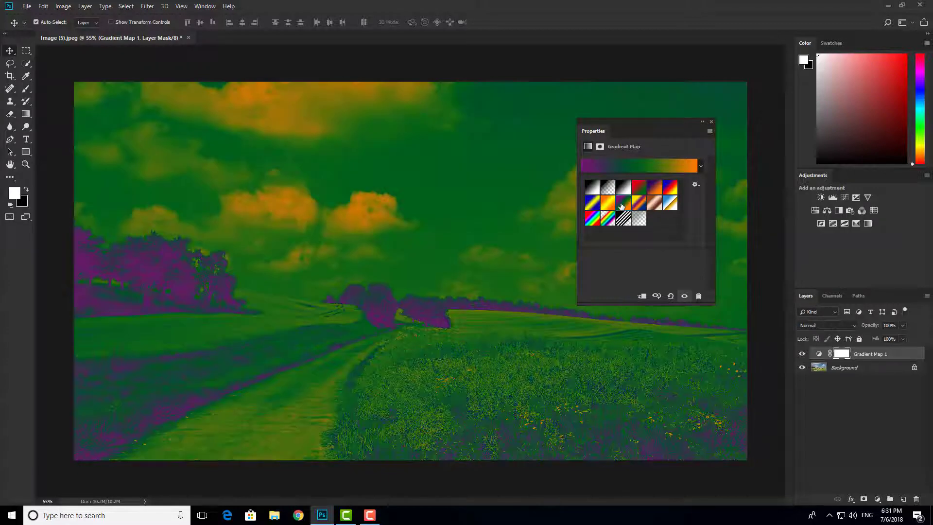
left_click(607, 203)
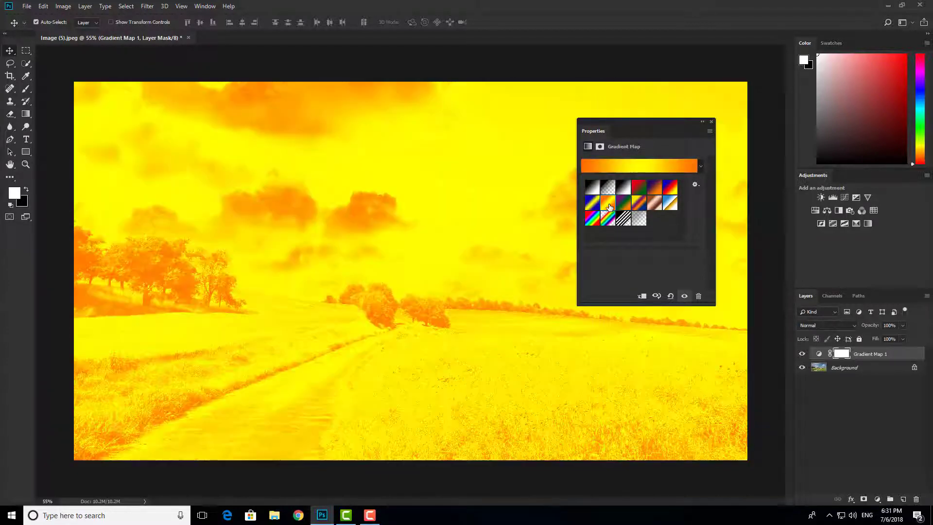
left_click(593, 204)
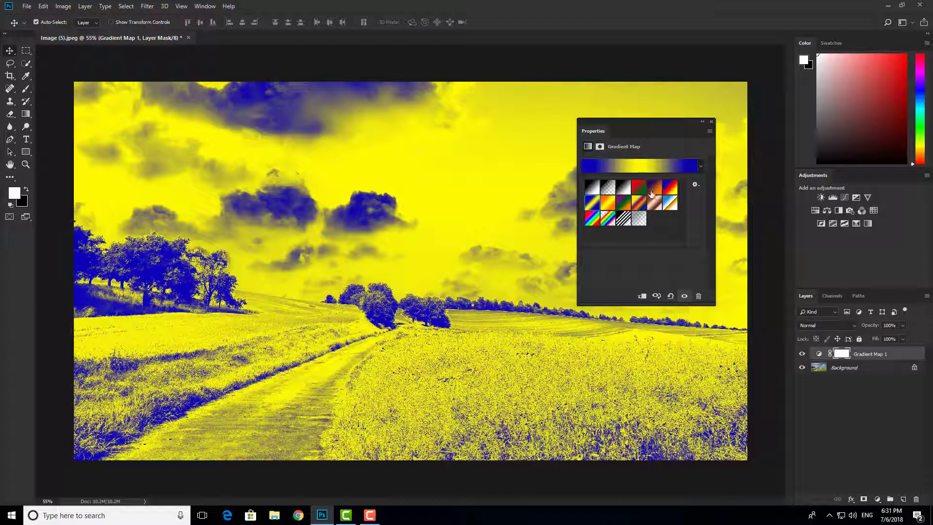
left_click(672, 262)
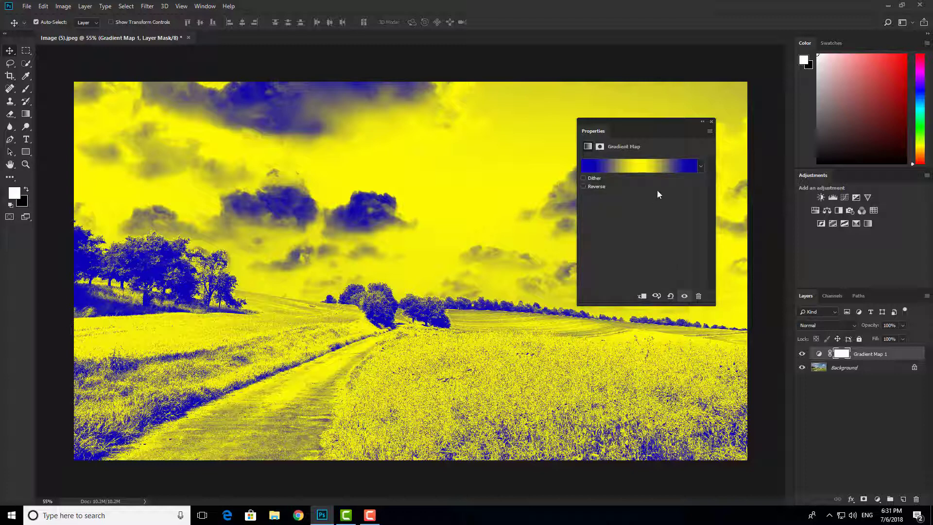
Step: Switch the gradient map back to the Violet, Orange preset
left_click(698, 167)
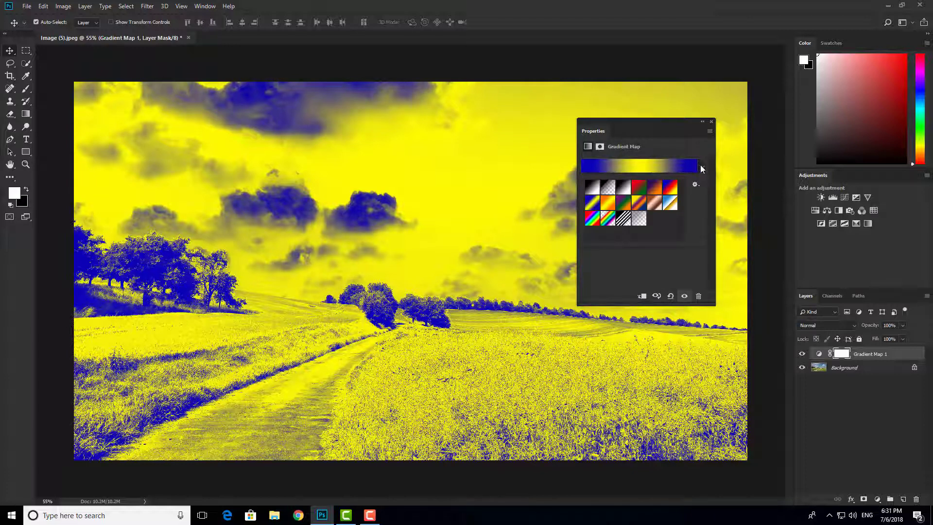
left_click(653, 192)
left_click(671, 261)
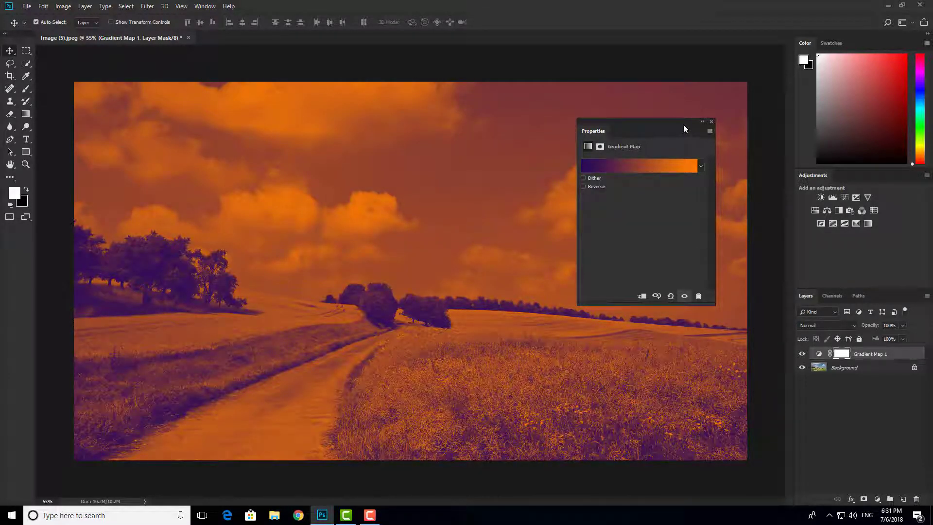
left_click_drag(683, 124, 704, 117)
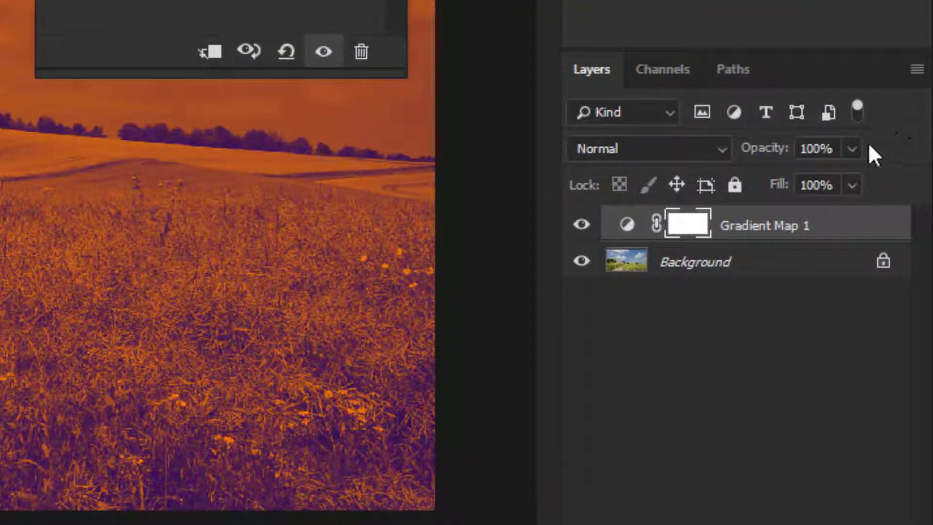
Step: Try lowering the Gradient Map layer's opacity to 64% and 32%, and return it to 100%
left_click(852, 149)
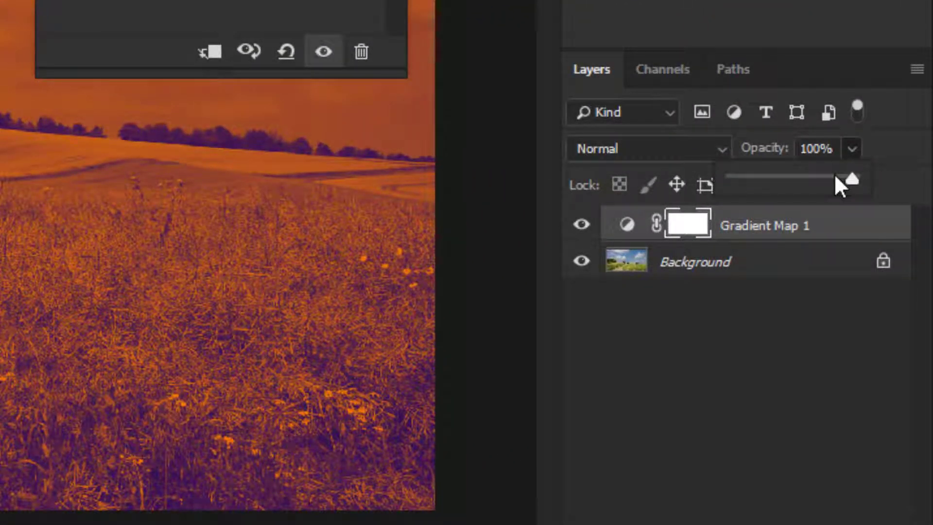
left_click_drag(834, 174, 808, 183)
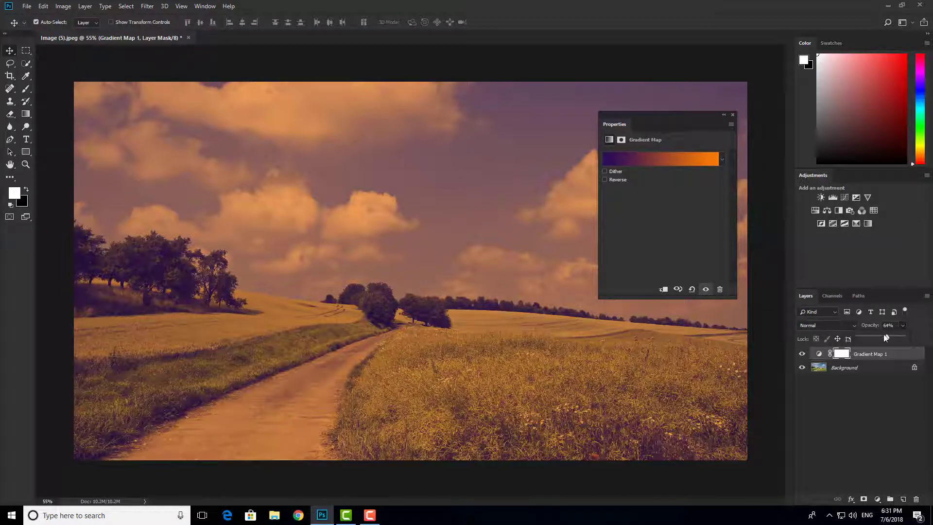
left_click_drag(882, 335, 872, 338)
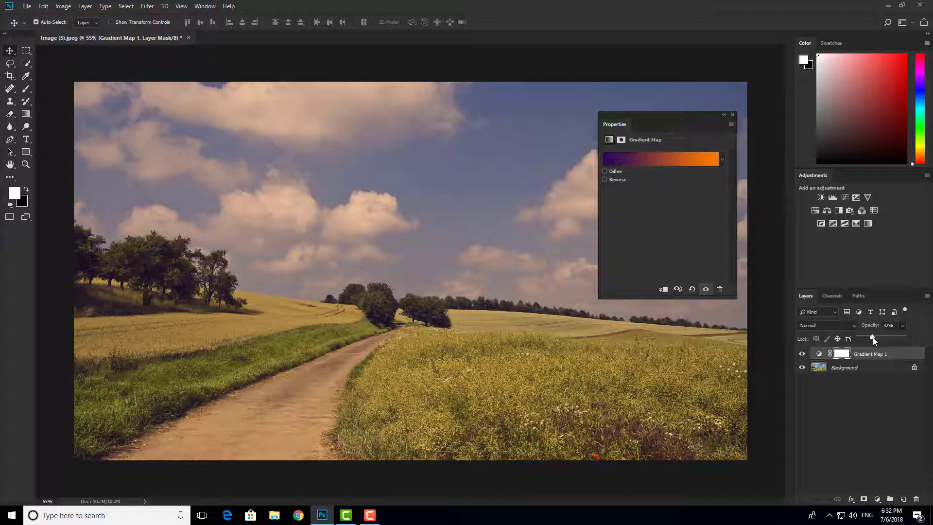
left_click_drag(872, 337, 904, 337)
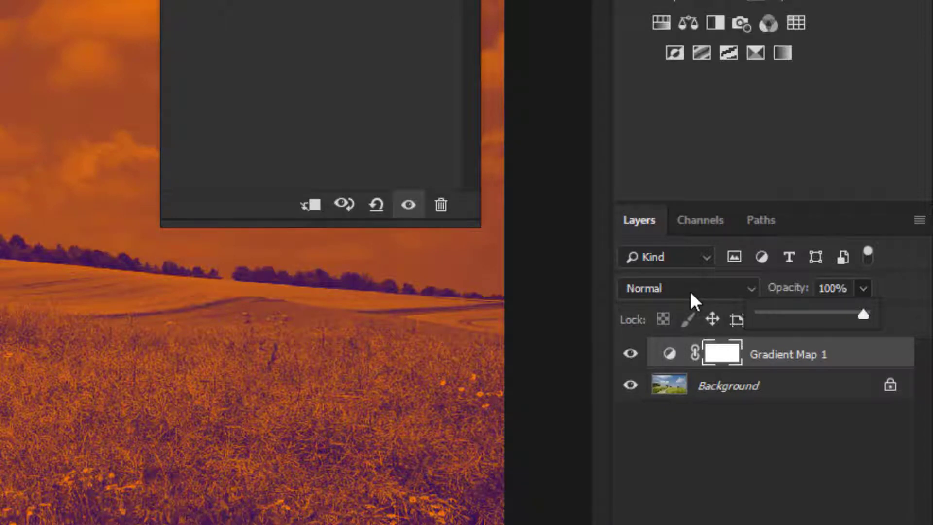
Step: Set the Gradient Map layer's blend mode to Soft Light, try Subtract and Color, and return it to Soft Light
left_click(697, 288)
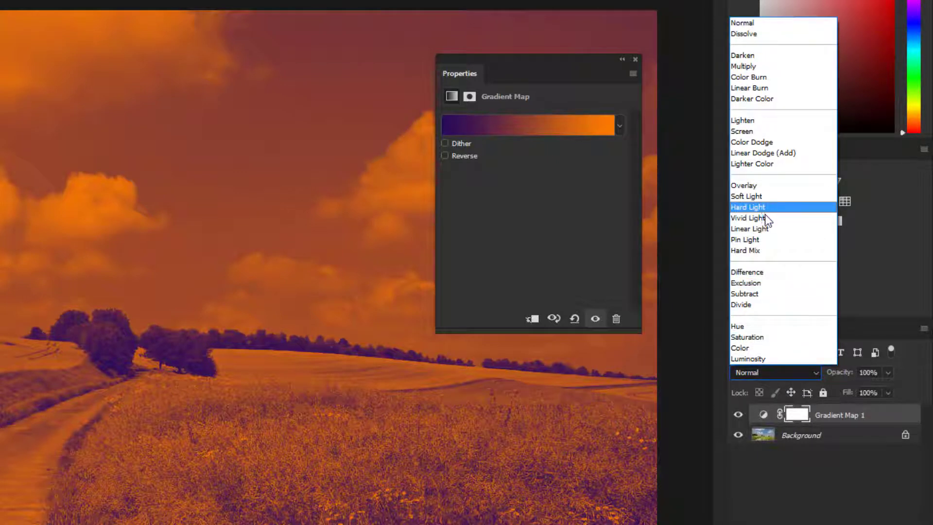
left_click(762, 197)
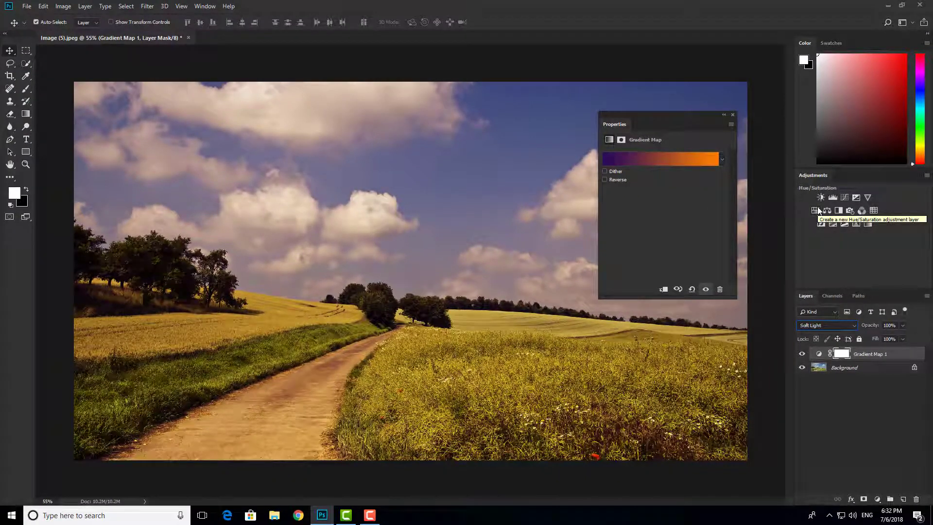
left_click(832, 325)
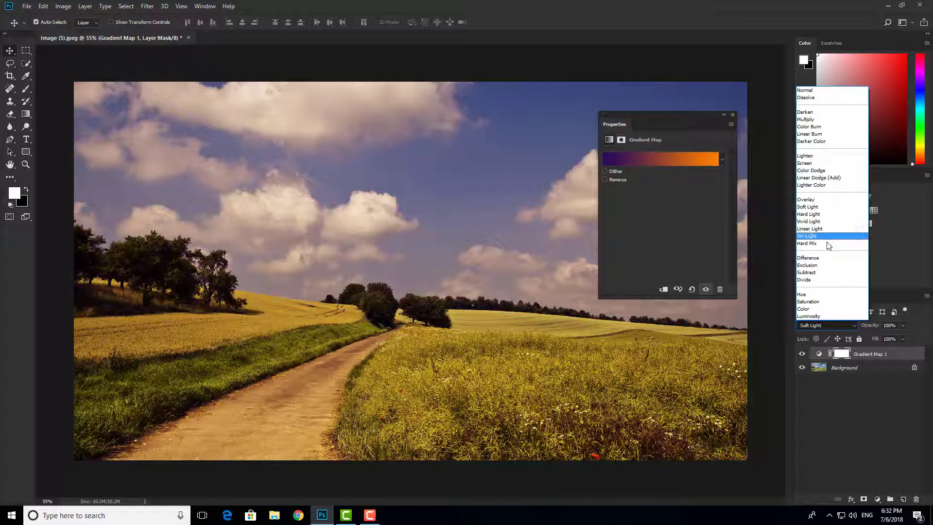
left_click(818, 273)
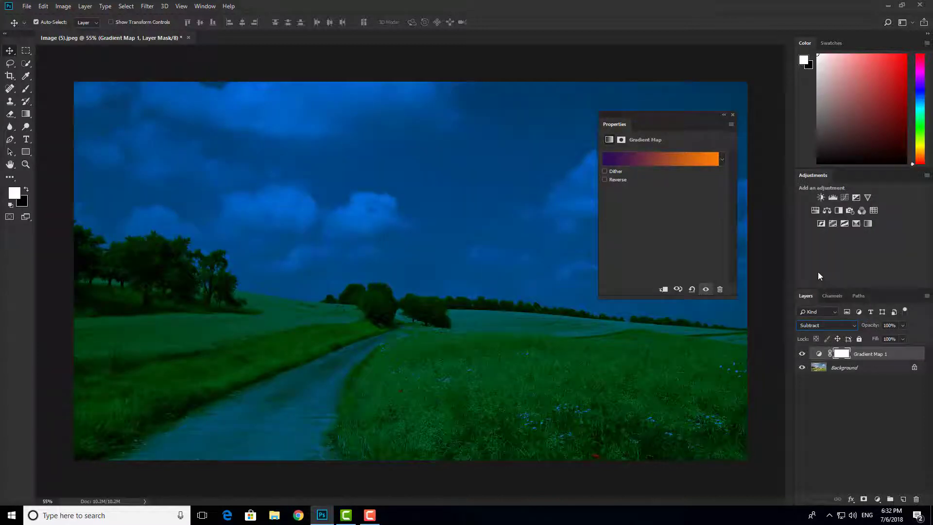
left_click(832, 325)
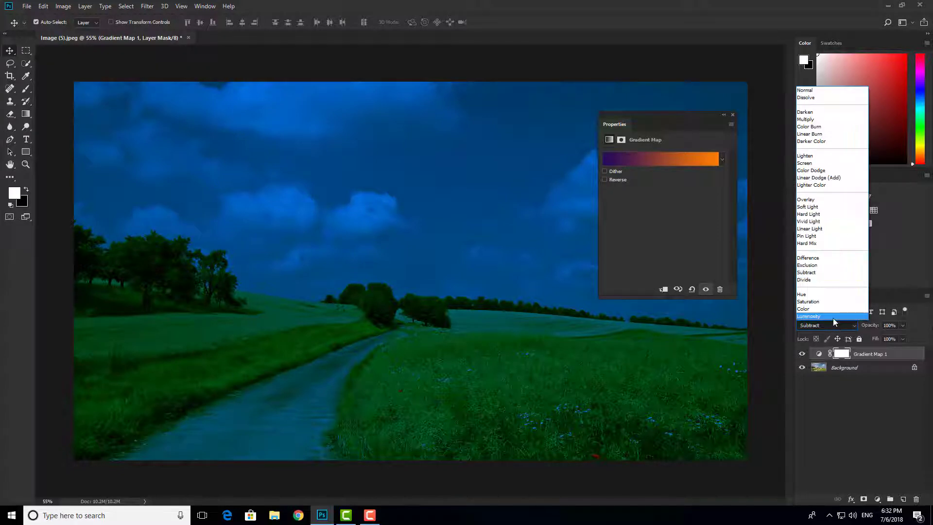
left_click(820, 309)
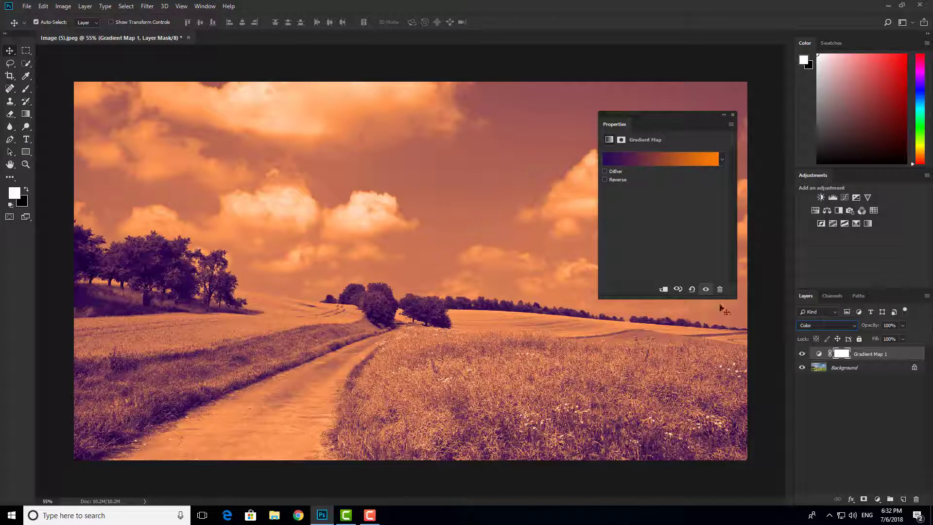
left_click(823, 325)
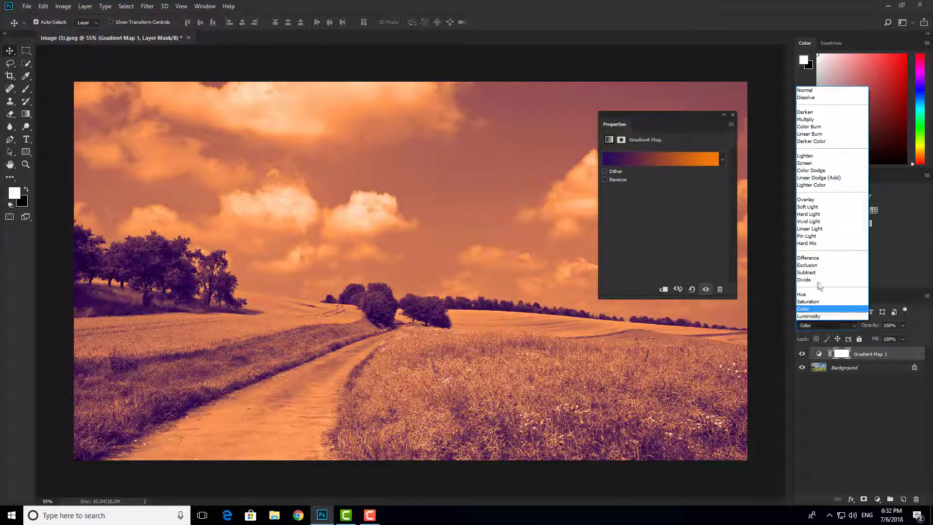
left_click(895, 372)
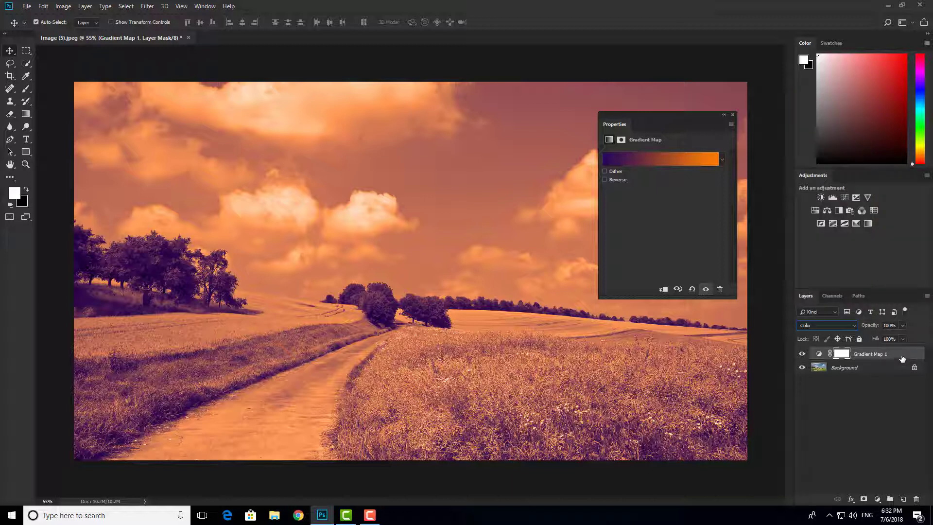
left_click(855, 325)
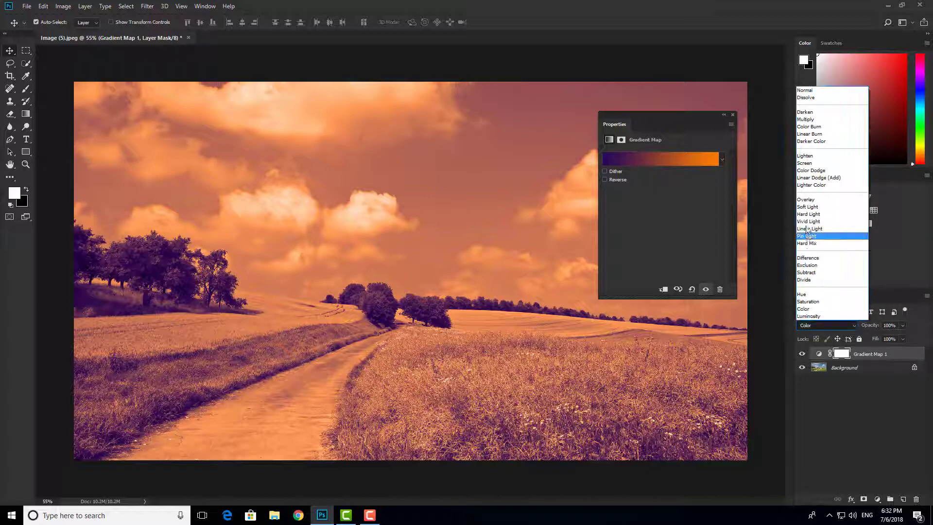
left_click(828, 208)
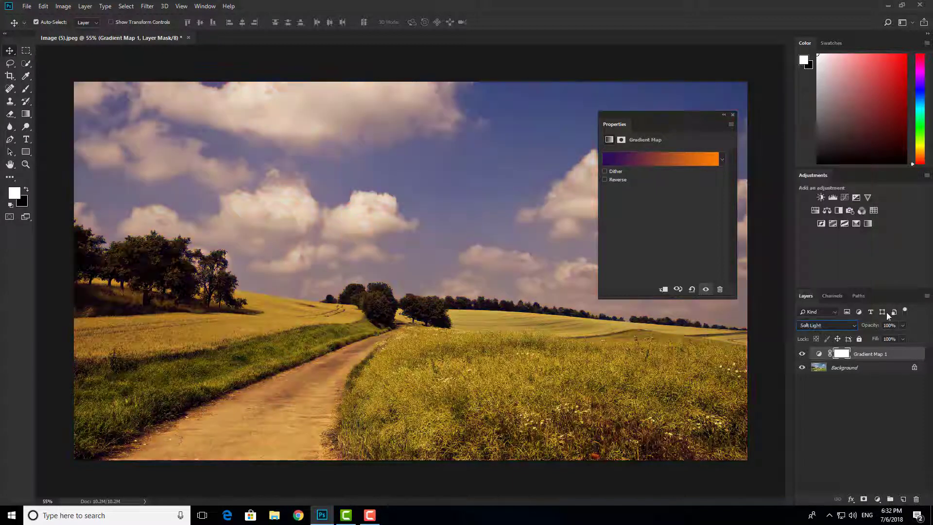
Step: Try lowering the Gradient Map layer's opacity to 72%, return it to 100%, and reselect the layer
left_click_drag(892, 336, 890, 335)
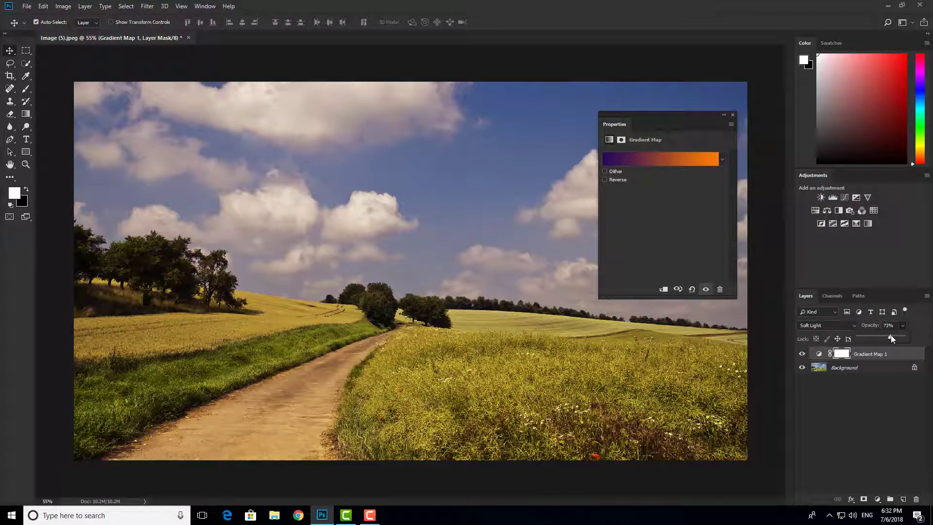
left_click(872, 412)
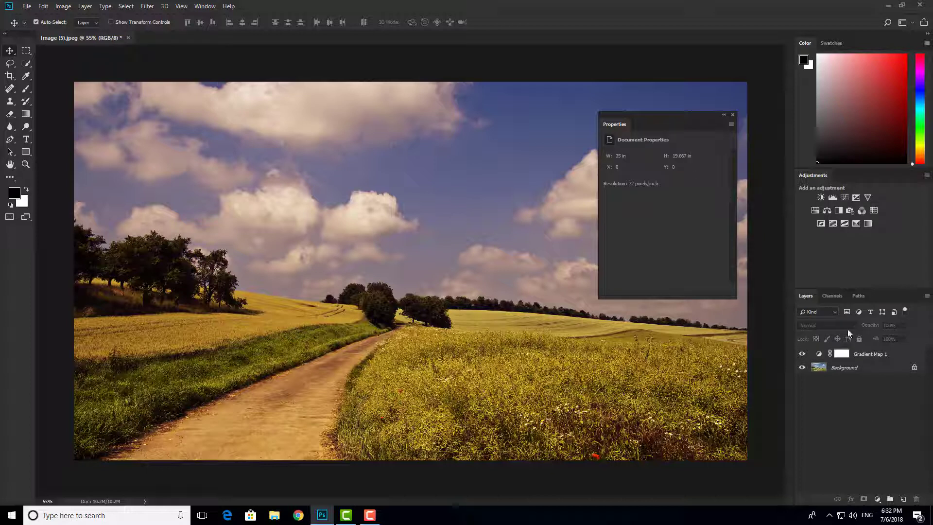
left_click(857, 356)
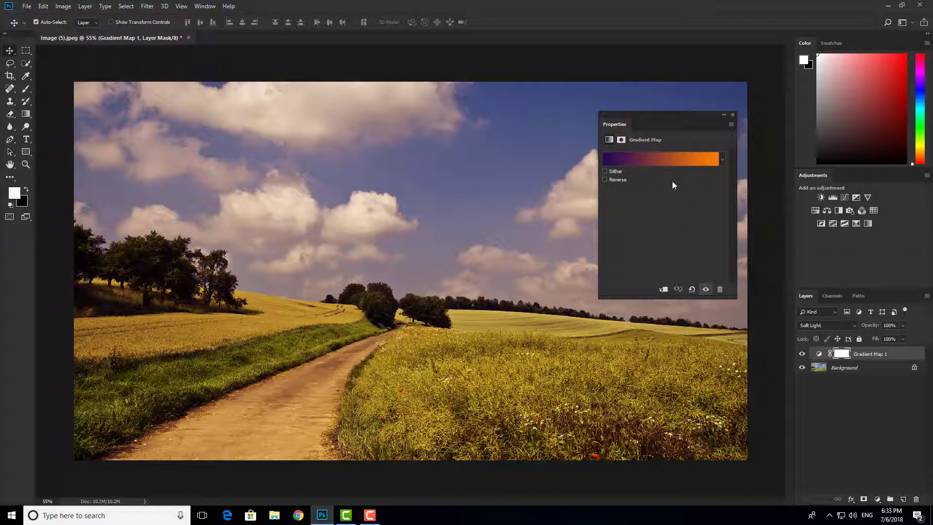
Step: Open the gradient map's violet-orange gradient in the Gradient Editor and place the editor so the photo stays visible
mouse_move(642, 122)
left_mouse_down()
mouse_move(634, 149)
mouse_move(639, 128)
left_mouse_up()
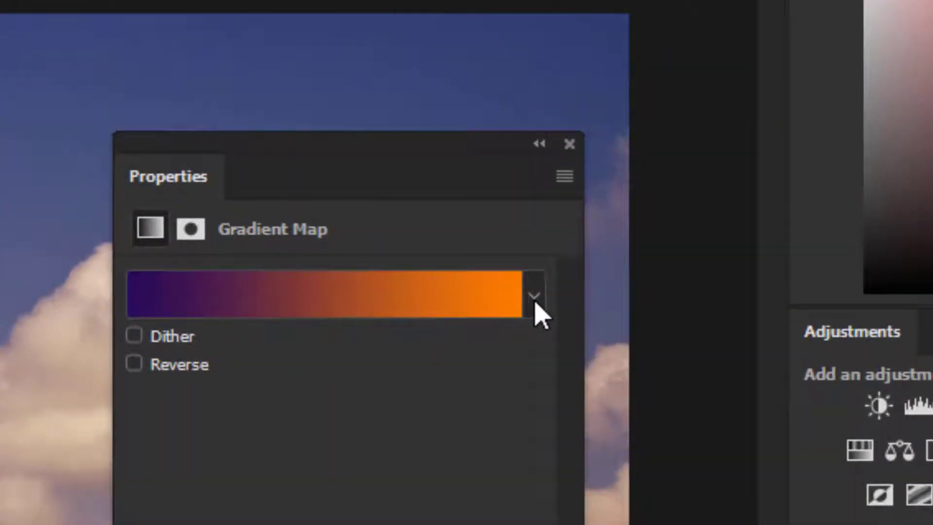
left_click(534, 296)
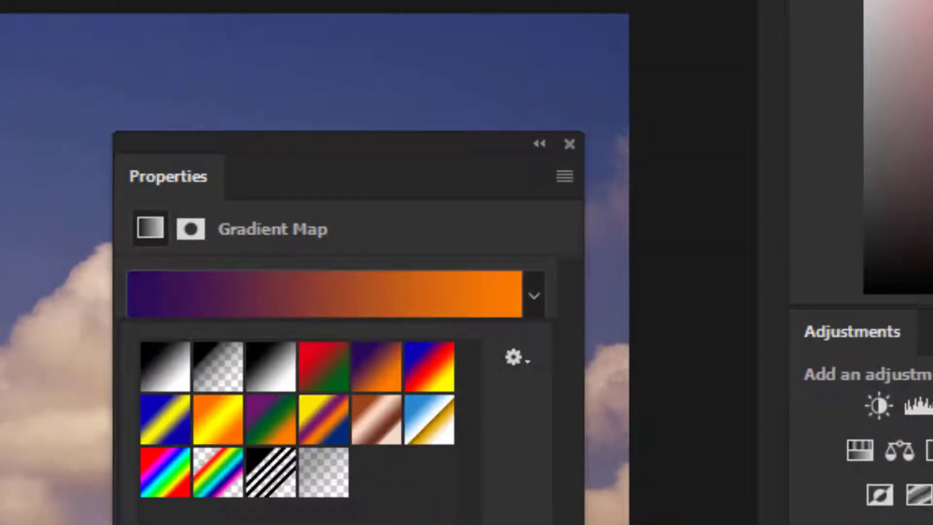
key("Escape")
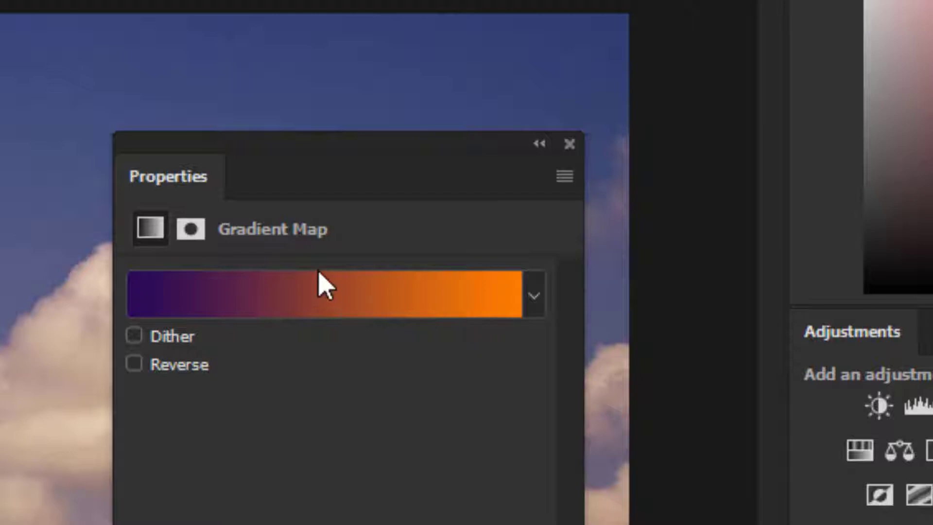
left_click(318, 312)
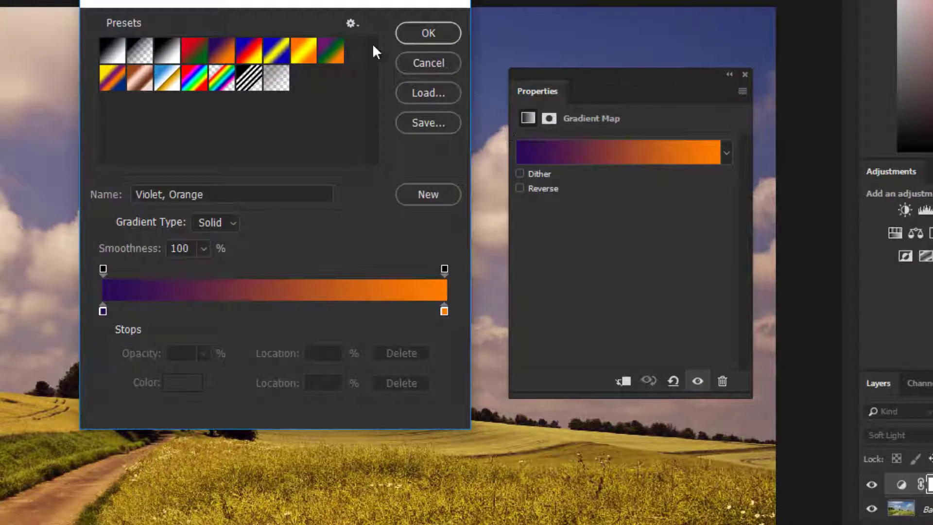
left_click_drag(330, 2, 777, 174)
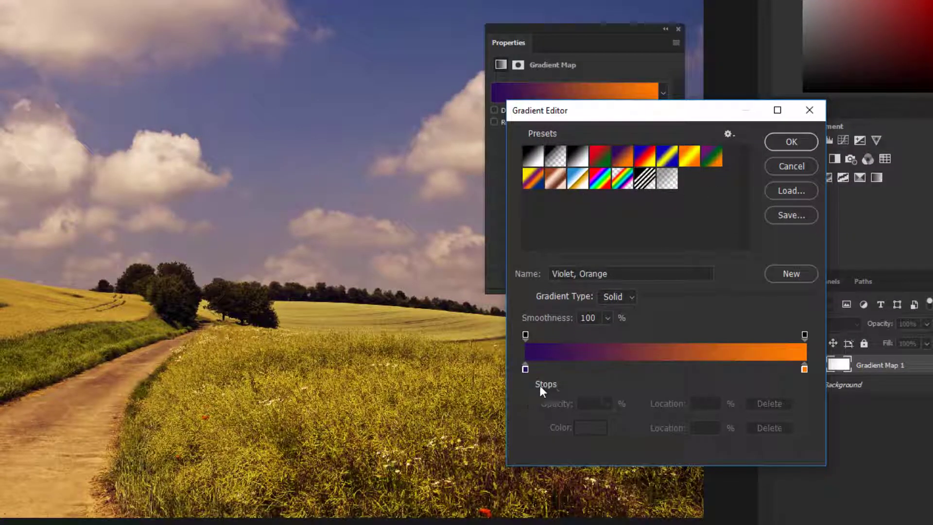
Step: Change the gradient's violet start stop to blue, hex 044698
left_click_drag(524, 367, 481, 376)
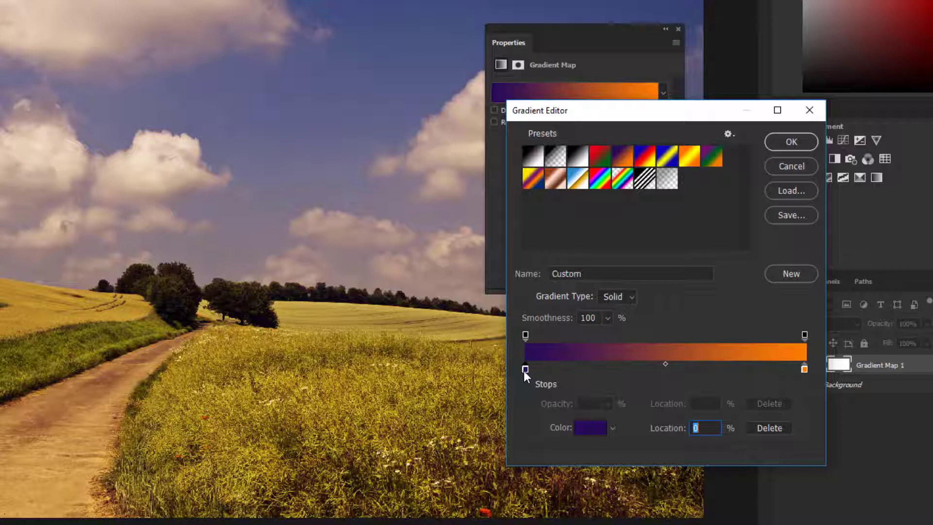
left_click(591, 436)
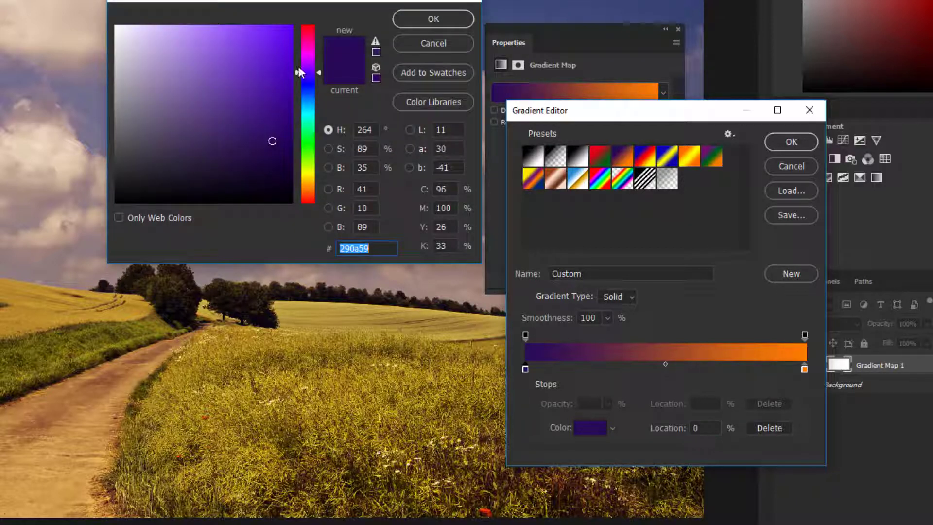
left_click_drag(309, 1, 478, 115)
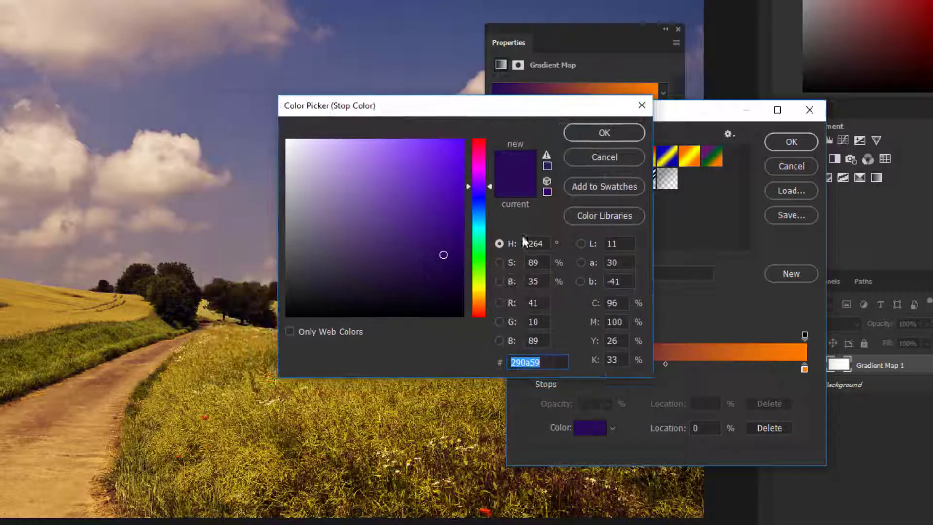
left_click(421, 222)
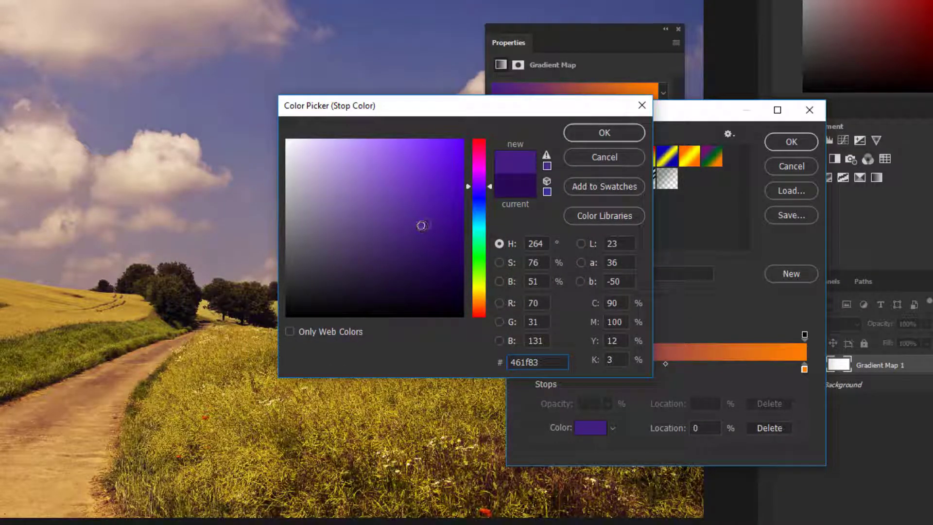
left_click(409, 192)
mouse_move(408, 192)
left_mouse_down()
mouse_move(445, 217)
mouse_move(386, 217)
mouse_move(459, 210)
left_mouse_up()
left_click(480, 211)
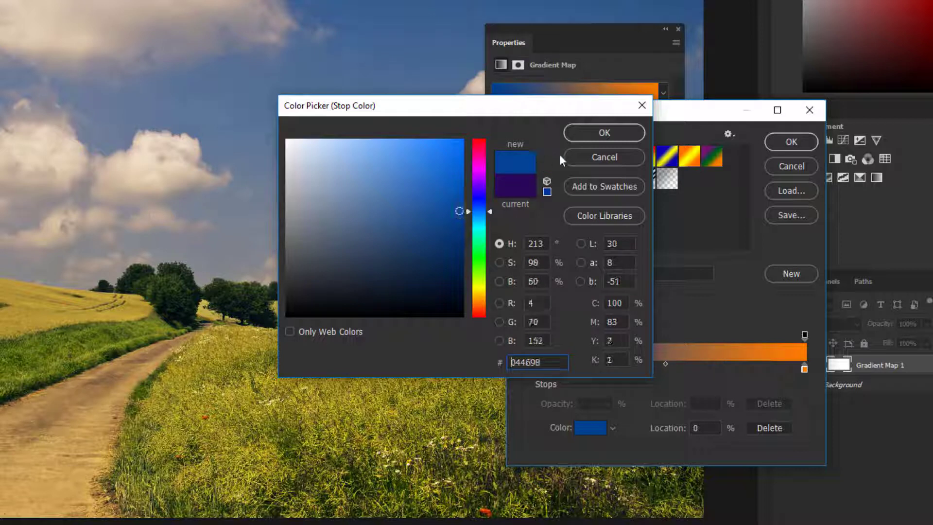
left_click(603, 132)
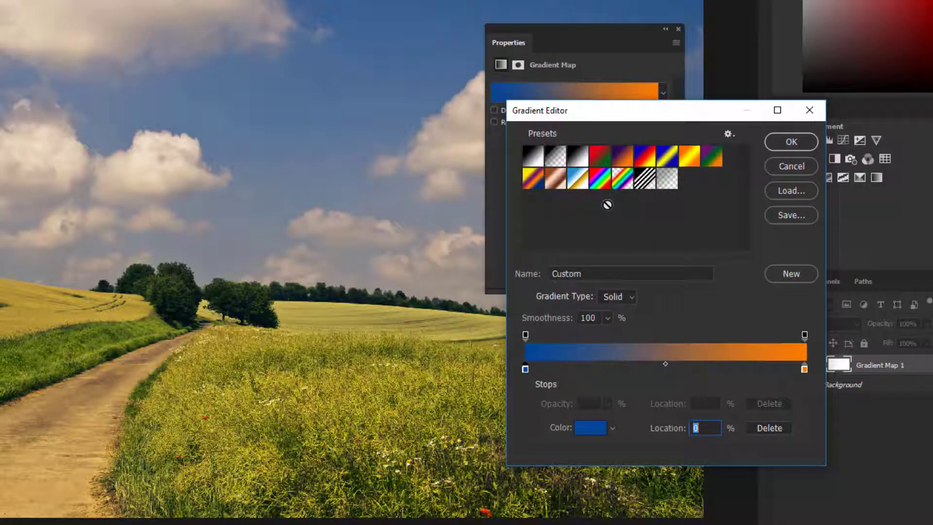
Step: Change the gradient's orange end stop to red, hex fa0d0d, and accept the edited gradient
left_click(804, 369)
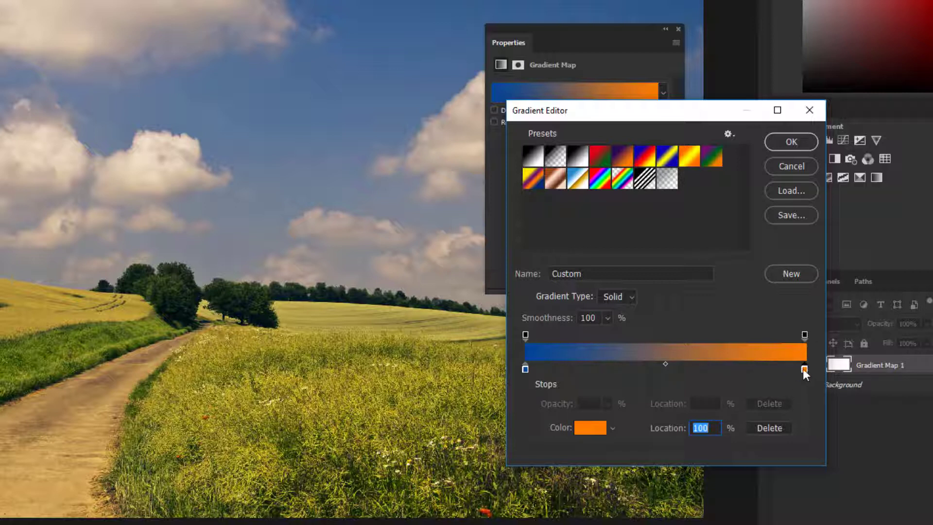
left_click(590, 429)
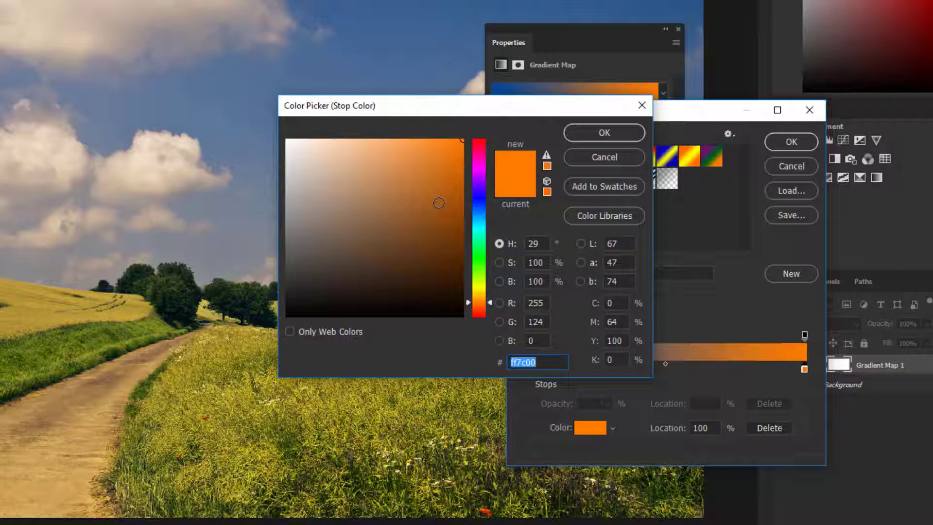
left_click_drag(433, 187, 397, 219)
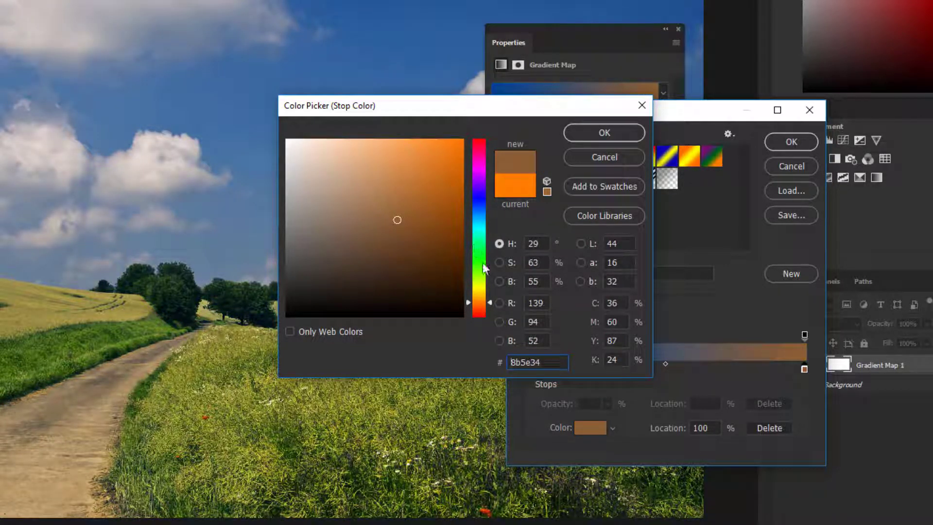
left_click_drag(483, 262, 477, 319)
mouse_move(436, 291)
left_mouse_down()
mouse_move(447, 192)
mouse_move(409, 170)
mouse_move(454, 142)
left_mouse_up()
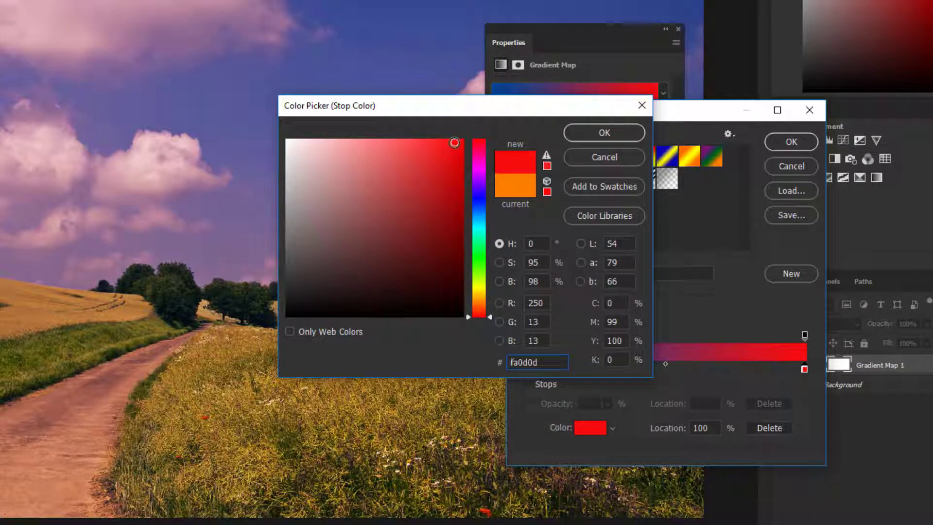
left_click(589, 133)
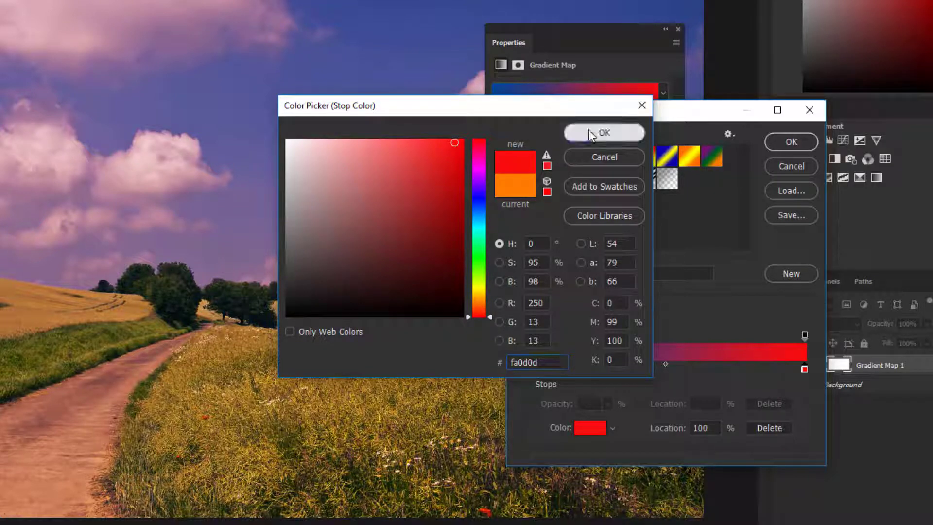
left_click(791, 142)
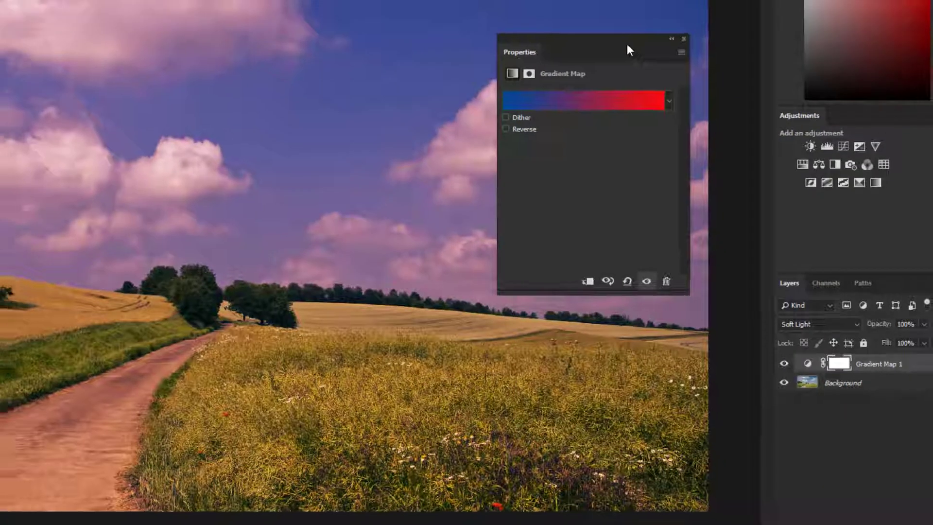
Step: Try the Gradient Map layer at 77% opacity, return it to 100%, and reselect the layer
left_click_drag(627, 48, 676, 64)
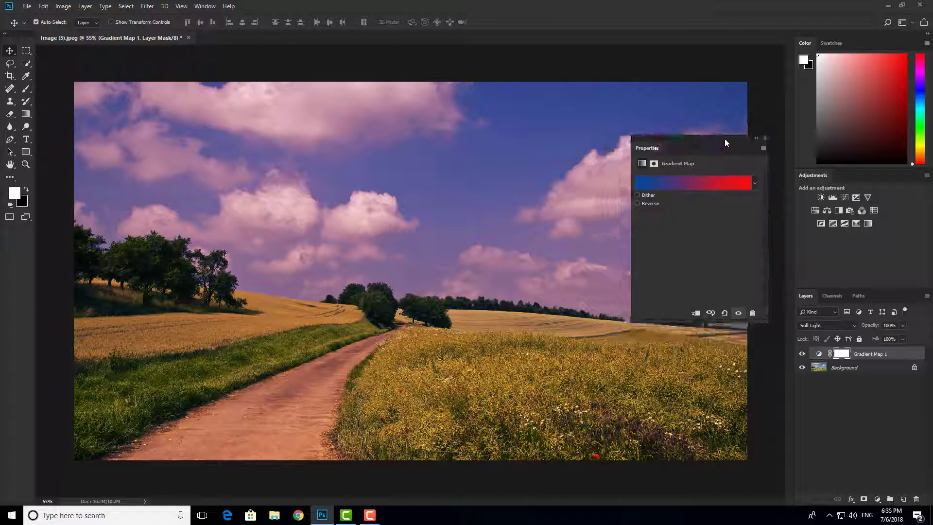
left_click_drag(725, 140, 743, 148)
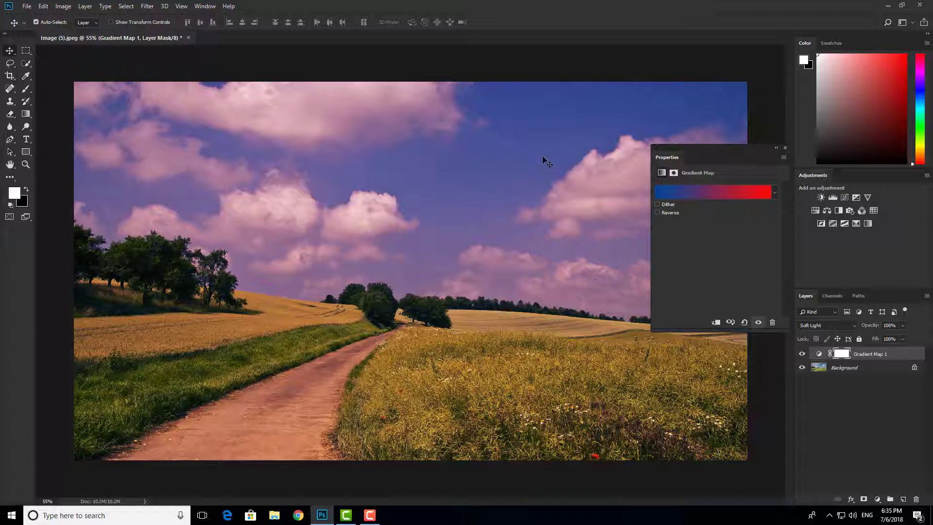
left_click(901, 326)
left_click_drag(894, 332, 893, 334)
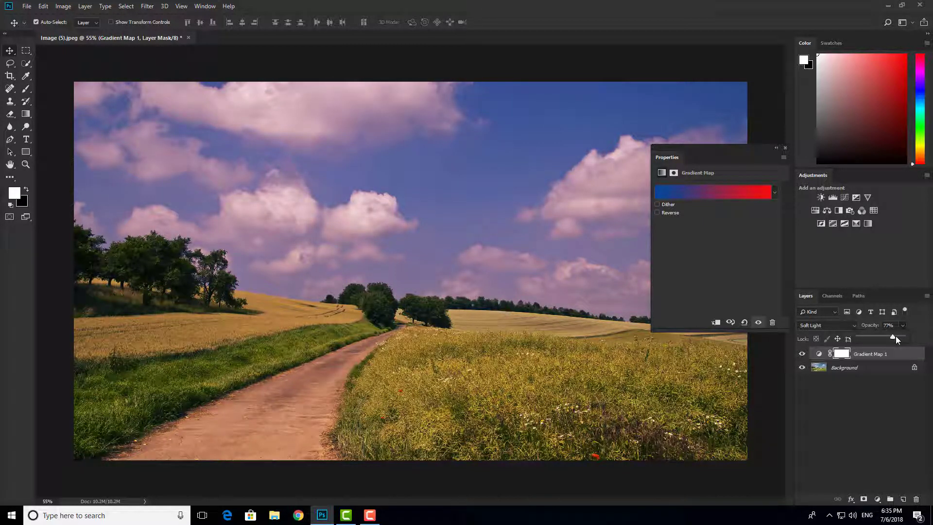
left_click_drag(893, 336, 925, 335)
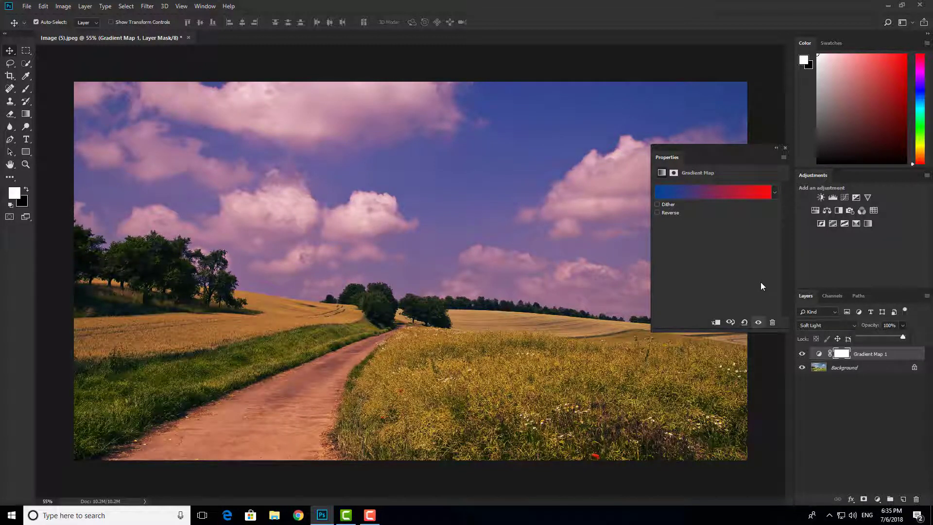
left_click(871, 444)
left_click(855, 357)
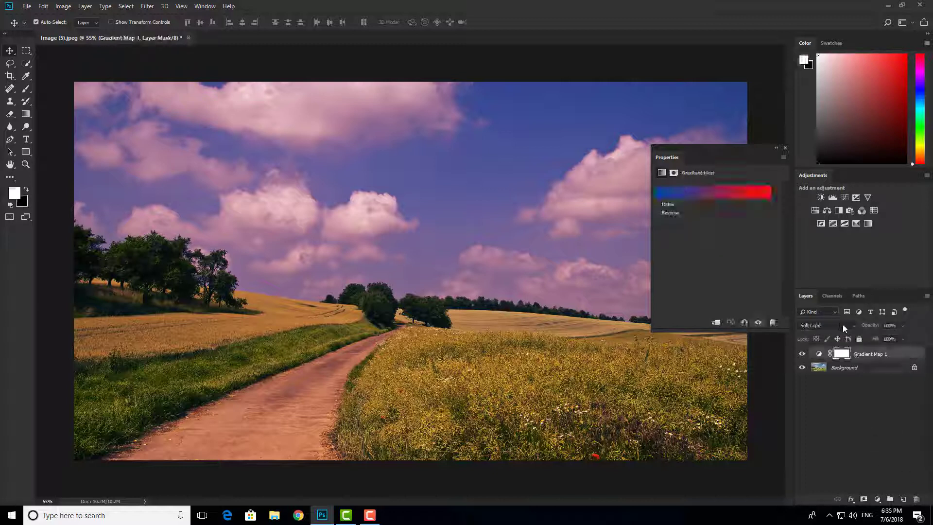
Step: Try the Normal blend mode on the Gradient Map layer, set it to Overlay, and move the adjustment's settings aside
left_click(835, 325)
left_click(814, 91)
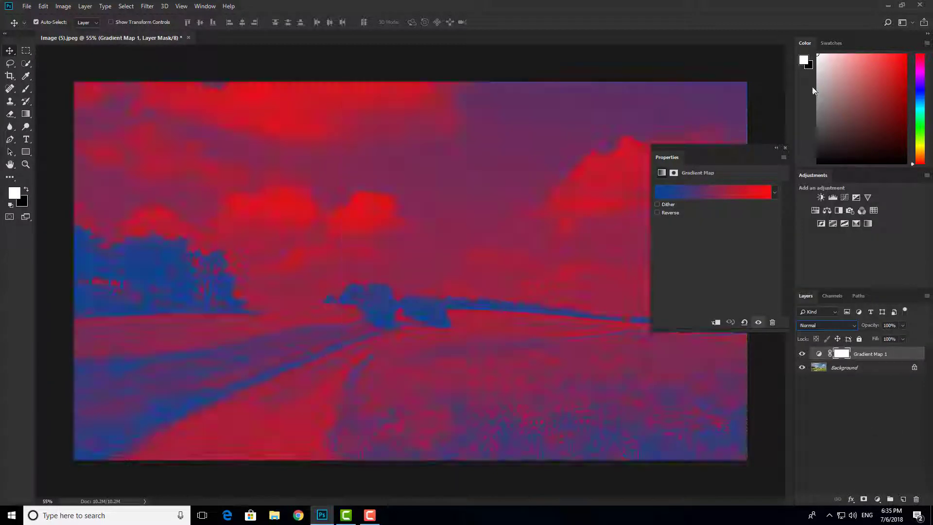
left_click(829, 326)
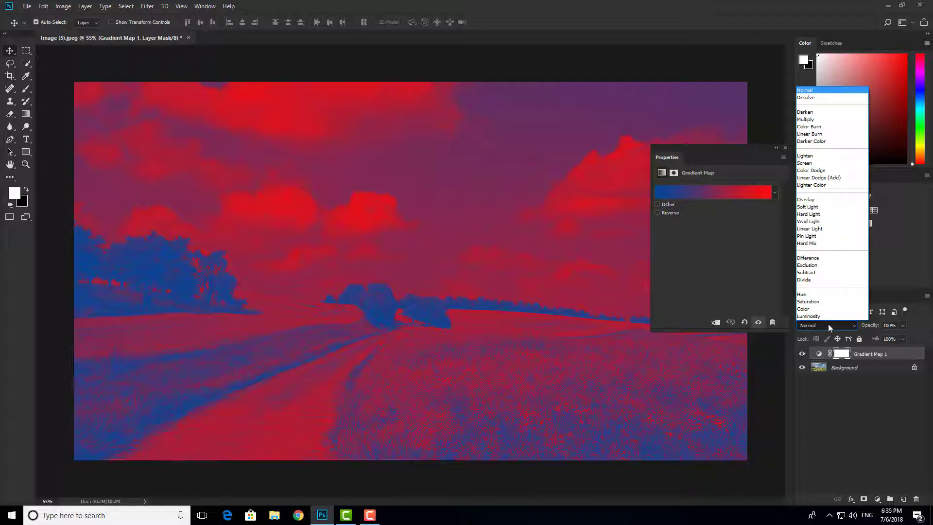
left_click(806, 199)
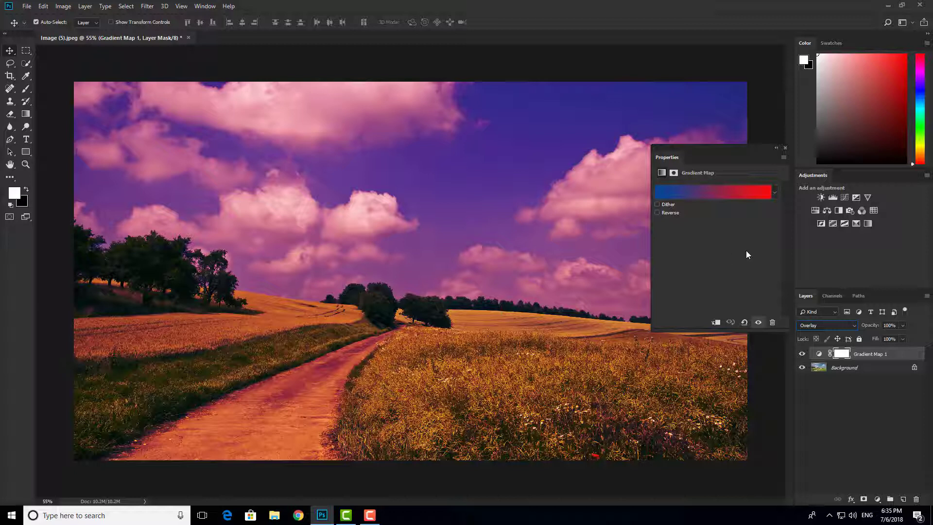
left_click_drag(736, 155, 657, 153)
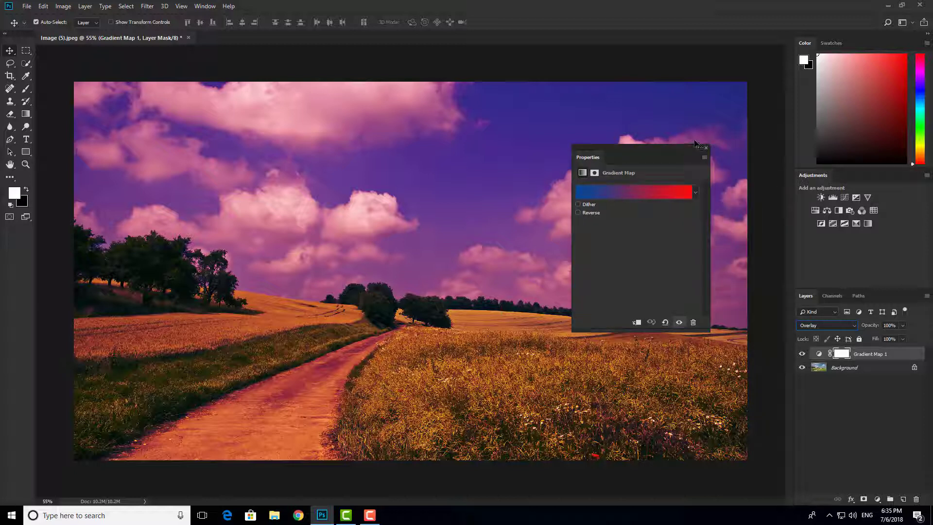